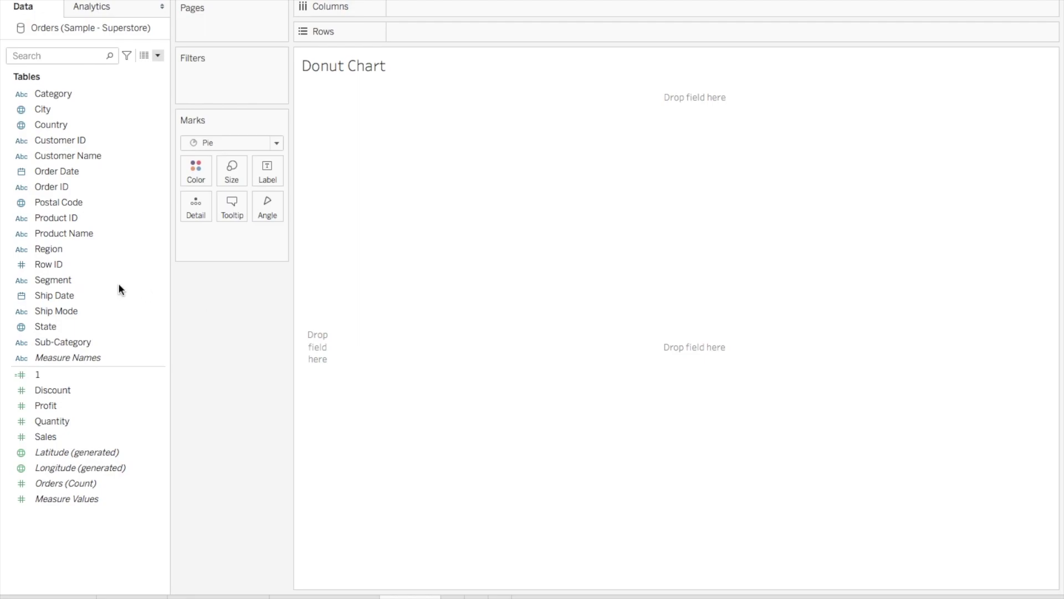
- Select the Segment field in the Data pane
click(37, 281)
- Put Segment on Rows, add SUM(Profit) and switch the view to a Show Me pie chart
drag(49, 281, 420, 31)
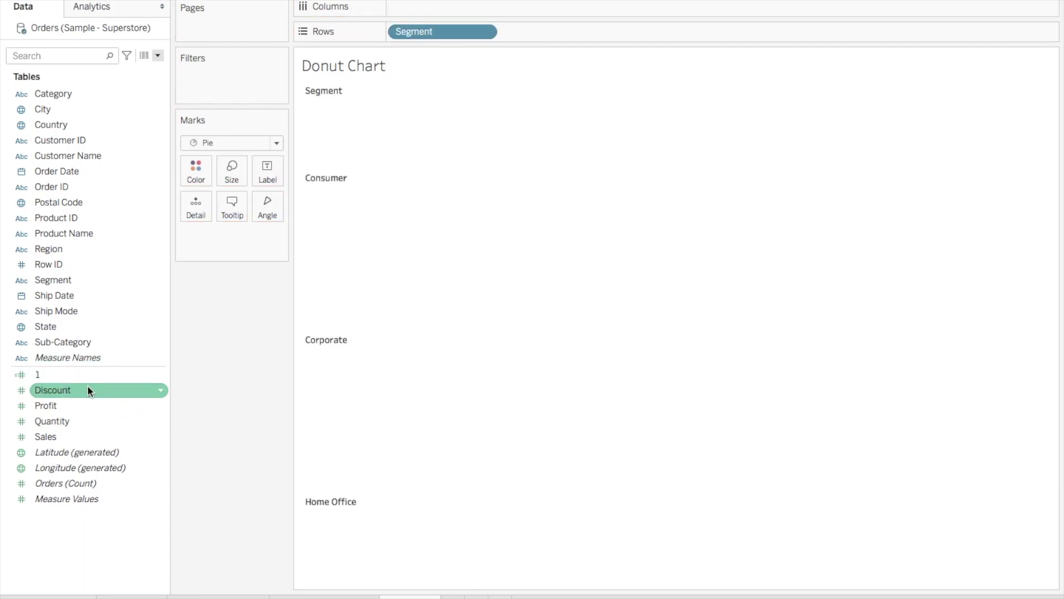
click(73, 406)
double_click(74, 406)
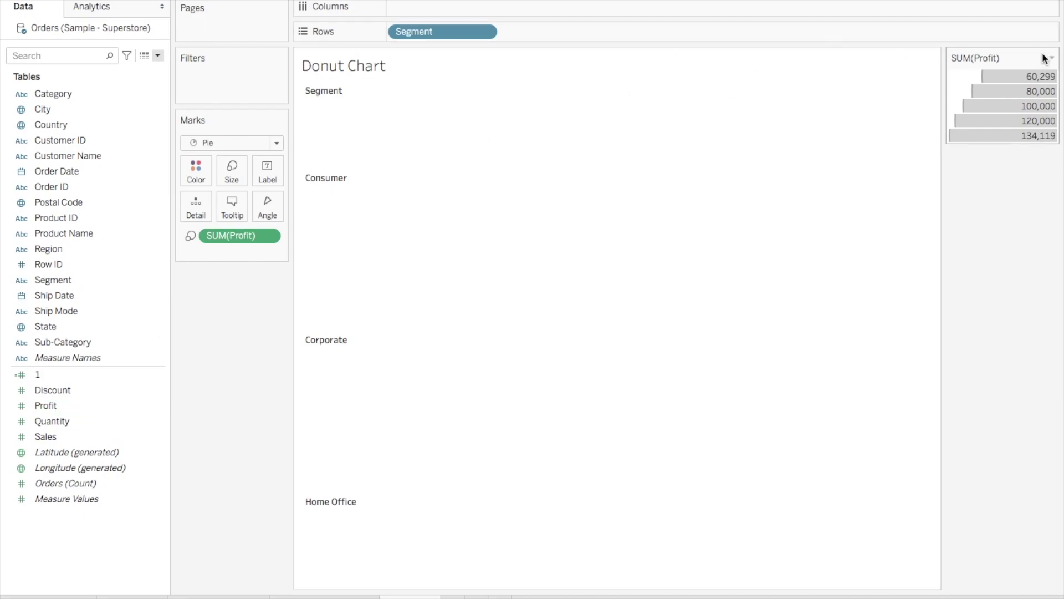
key(ctrl+1)
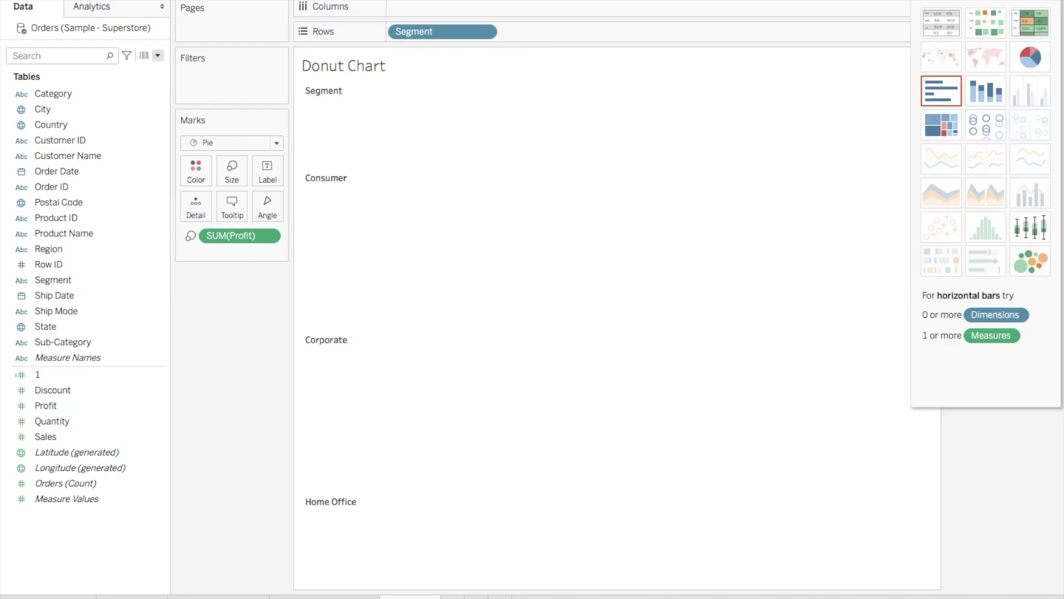
click(1030, 55)
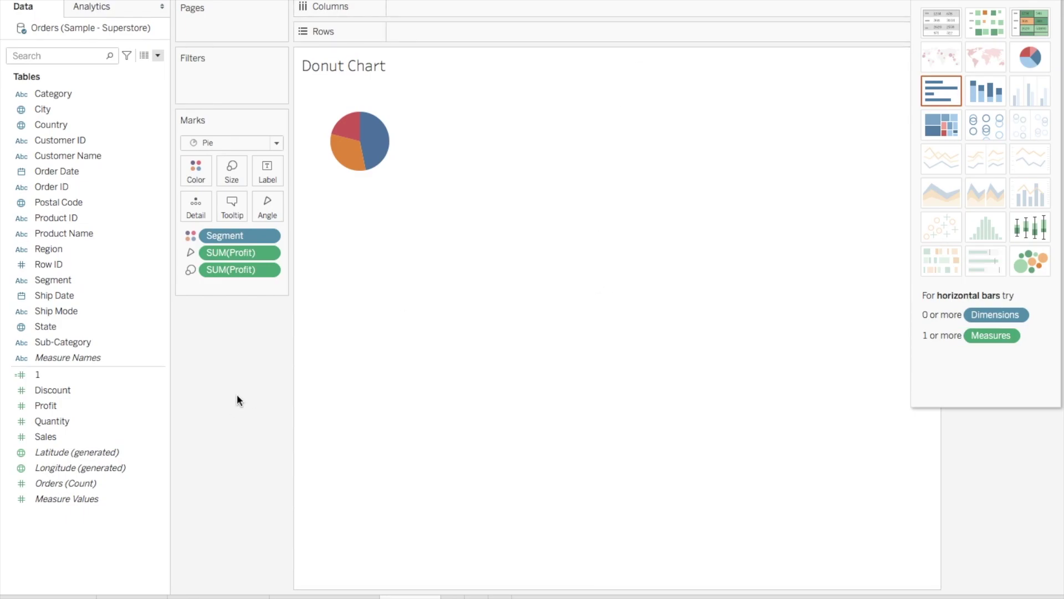
click(154, 373)
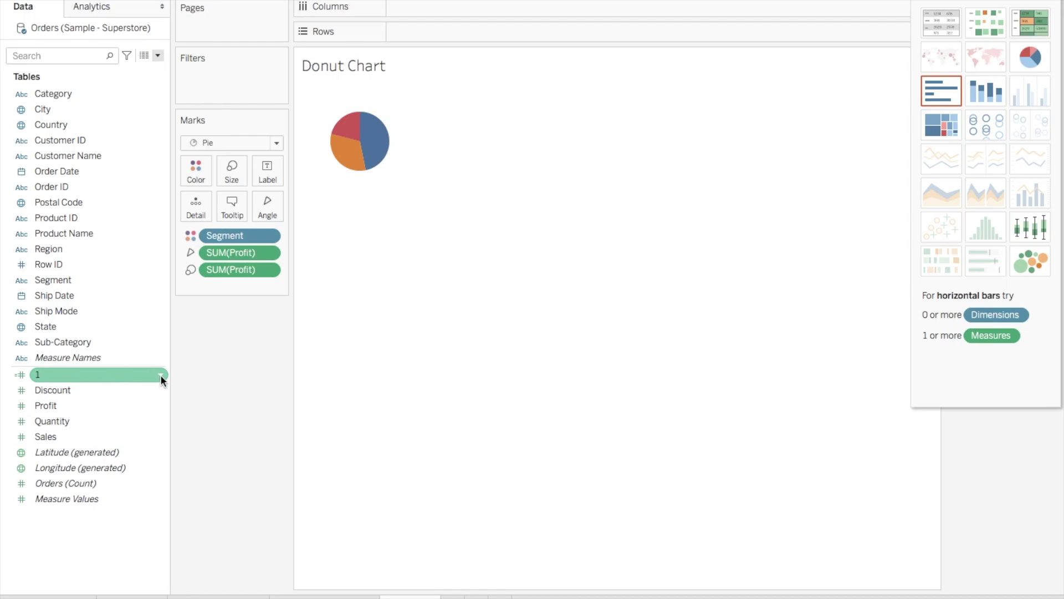
- Review the calculation of field 1 and close it unchanged
click(160, 374)
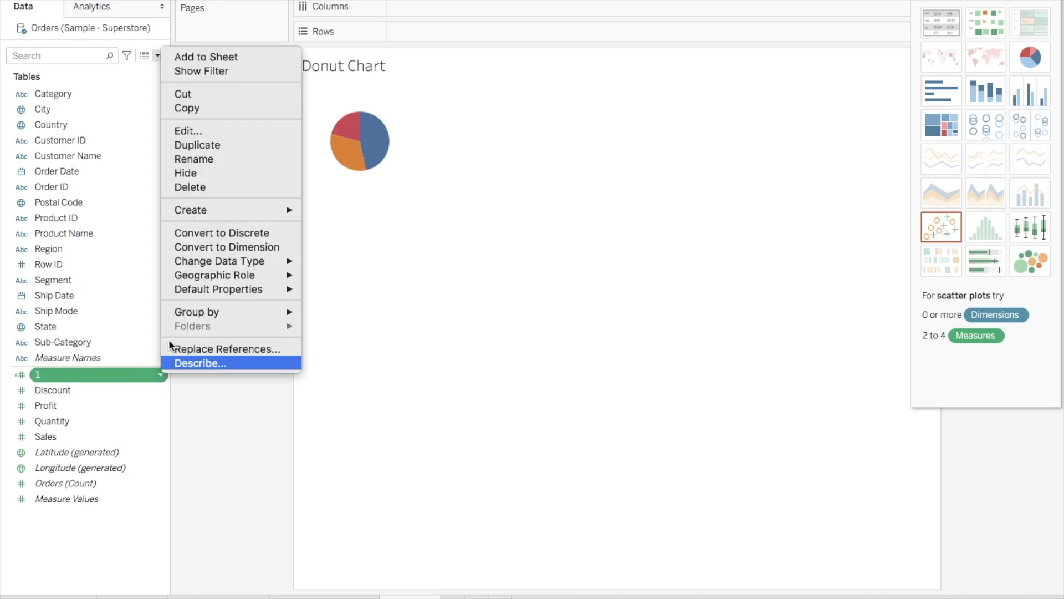
click(198, 131)
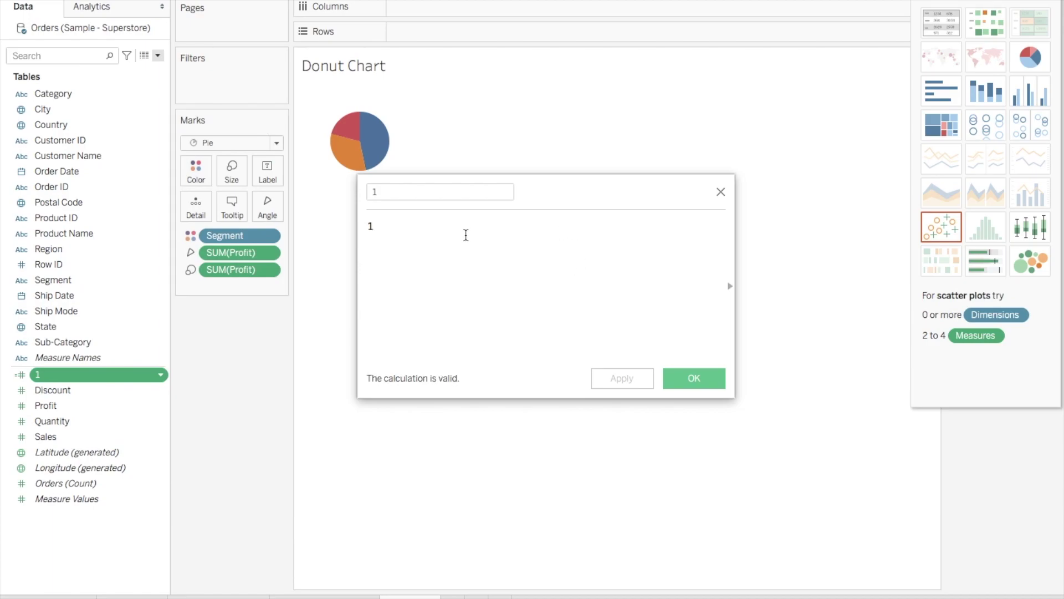
click(705, 380)
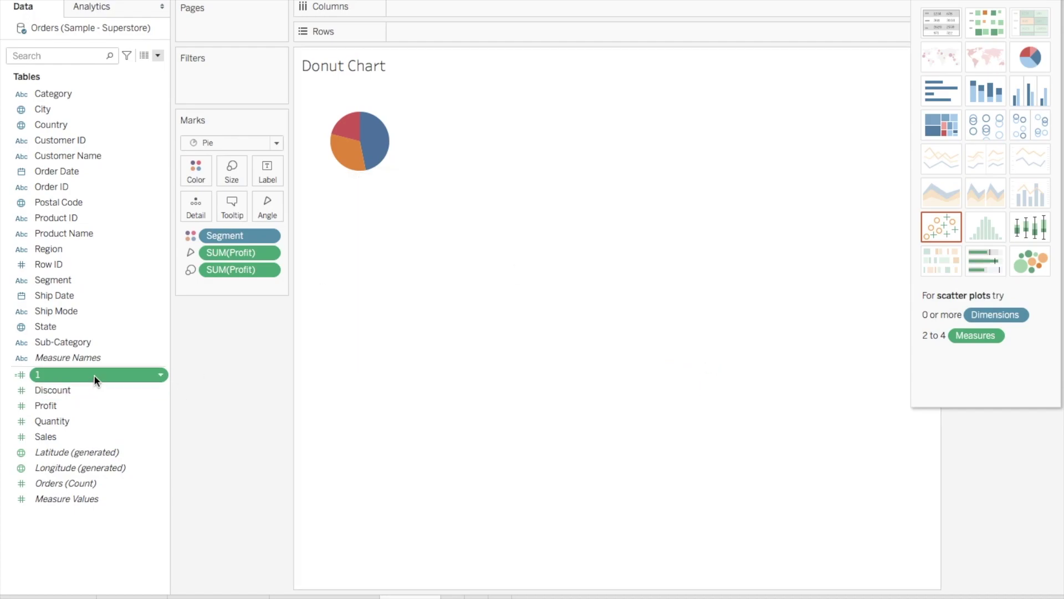
- Place two SUM(1) measures on Rows, undoing the extra third copy
drag(94, 374, 521, 30)
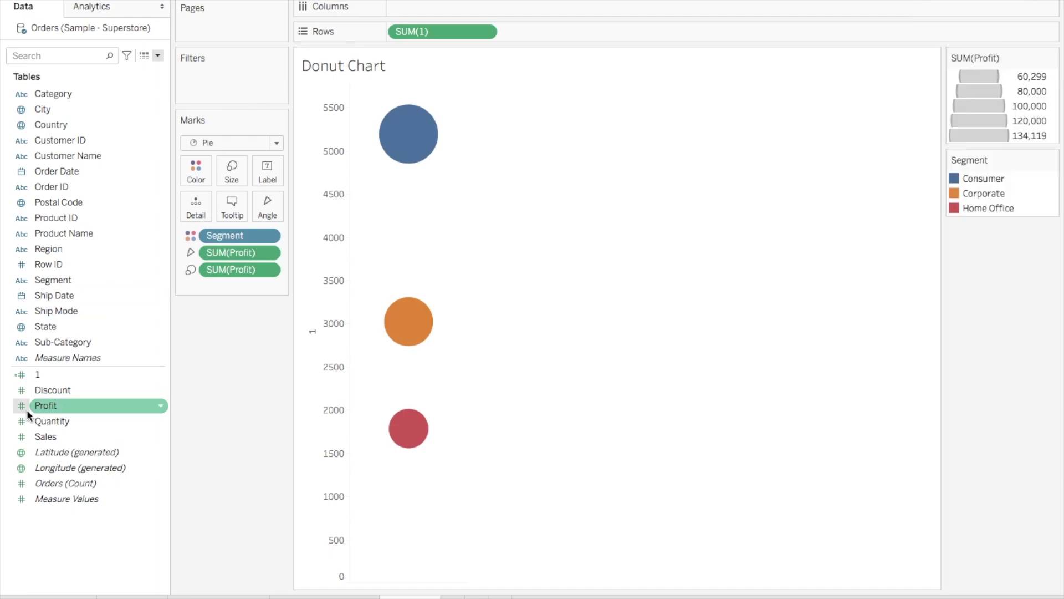
drag(68, 374, 607, 35)
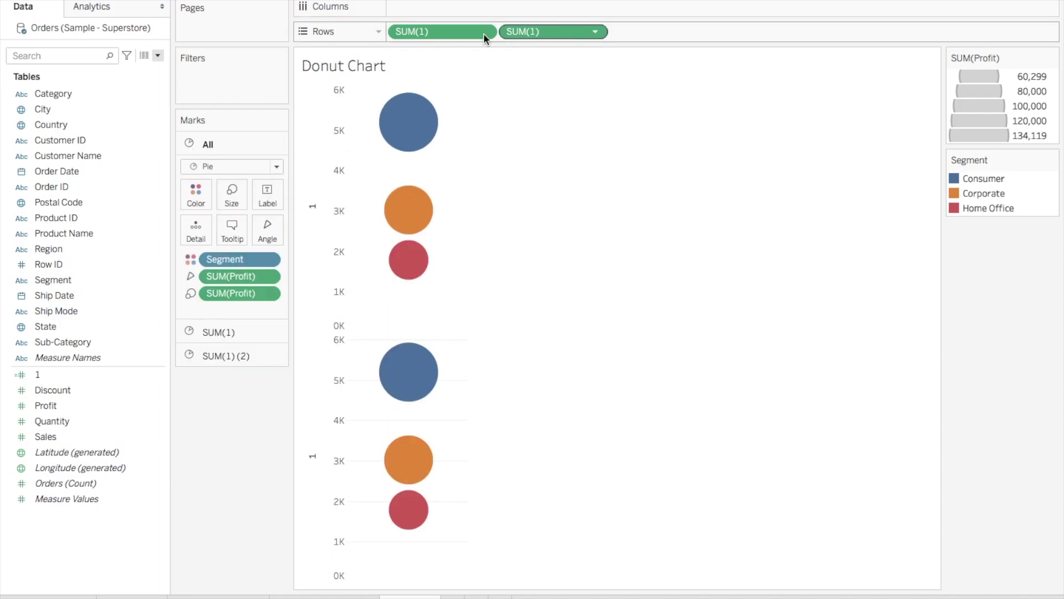
click(464, 34)
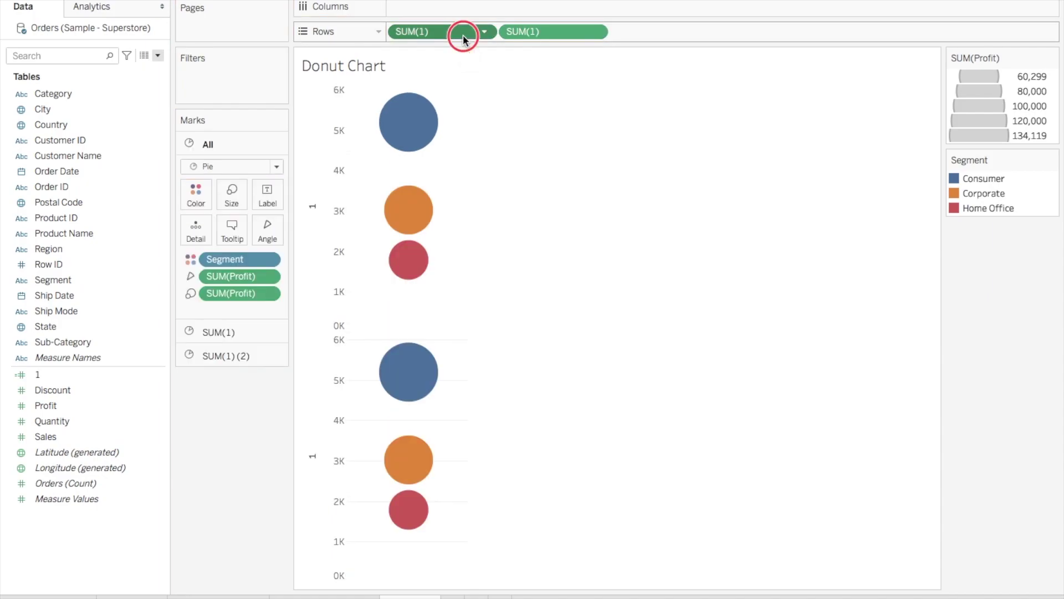
drag(463, 35, 686, 34)
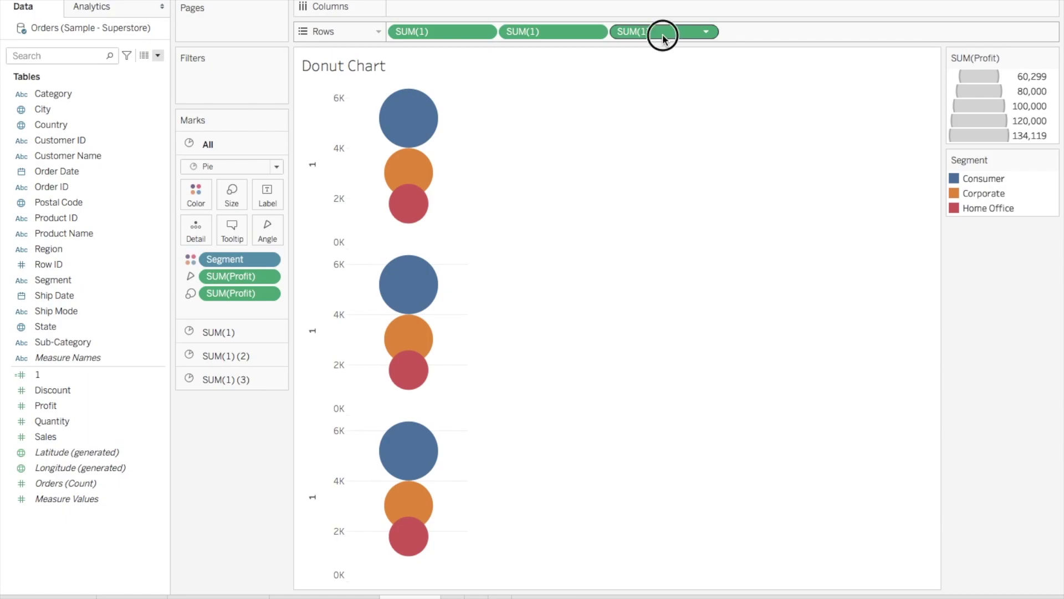
key(ctrl+z)
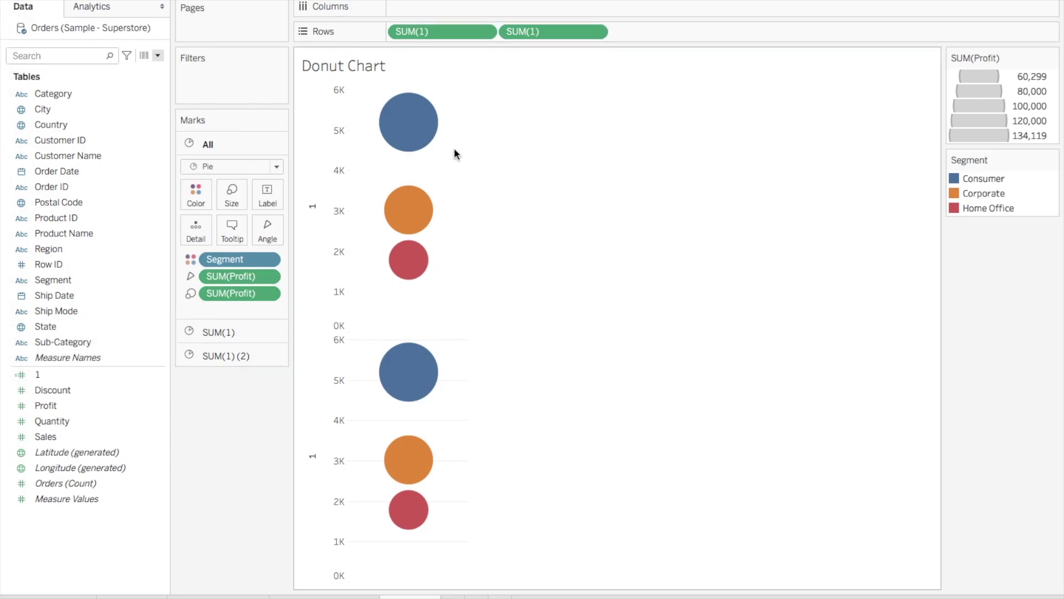
click(484, 31)
- Change both SUM(1) row measures to the Minimum aggregation, giving two MIN(1) pies
mouse_move(511, 180)
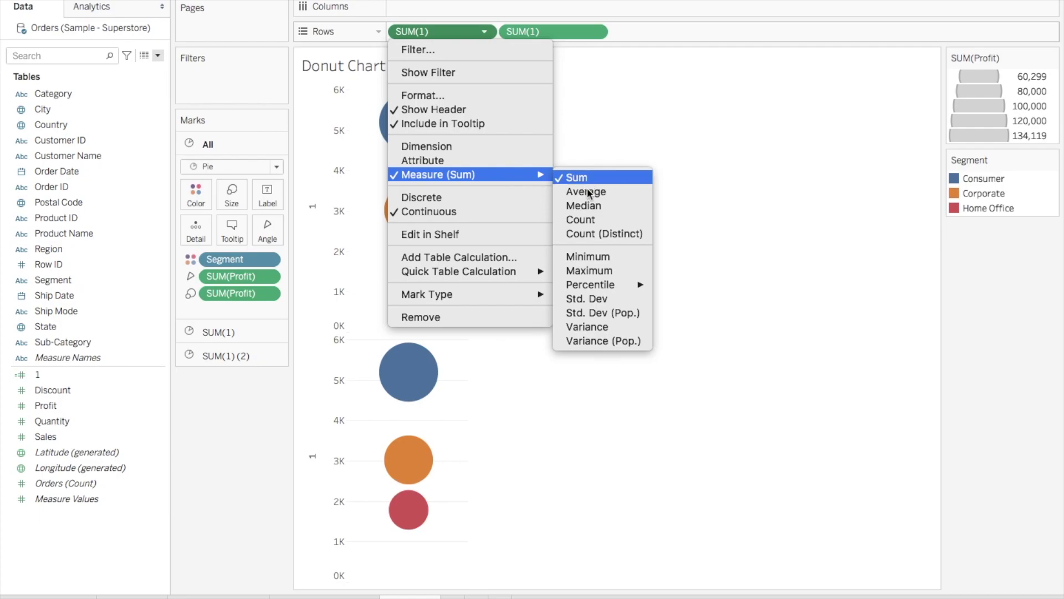
click(598, 258)
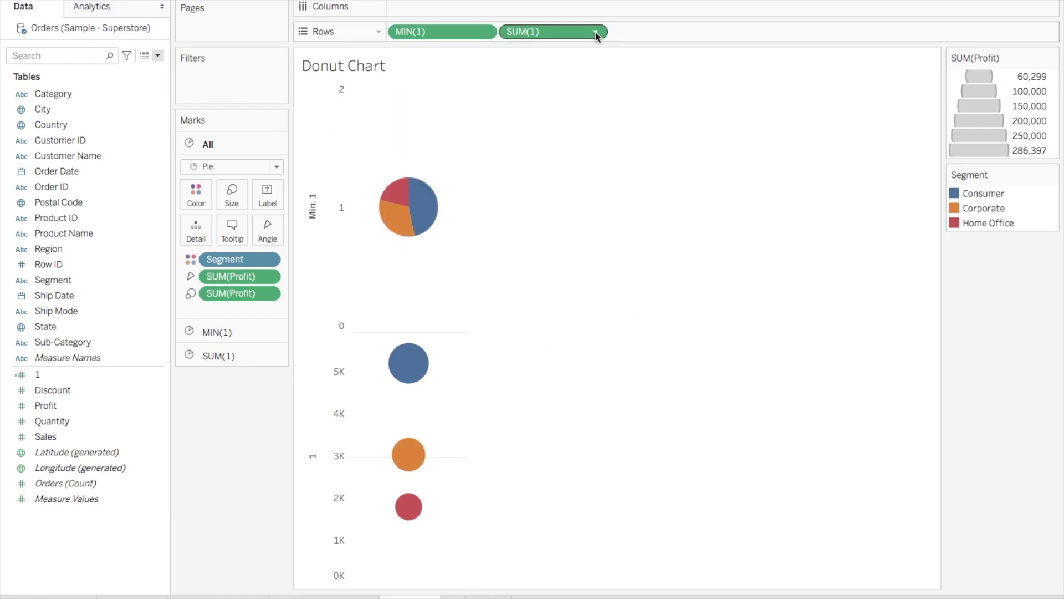
click(594, 32)
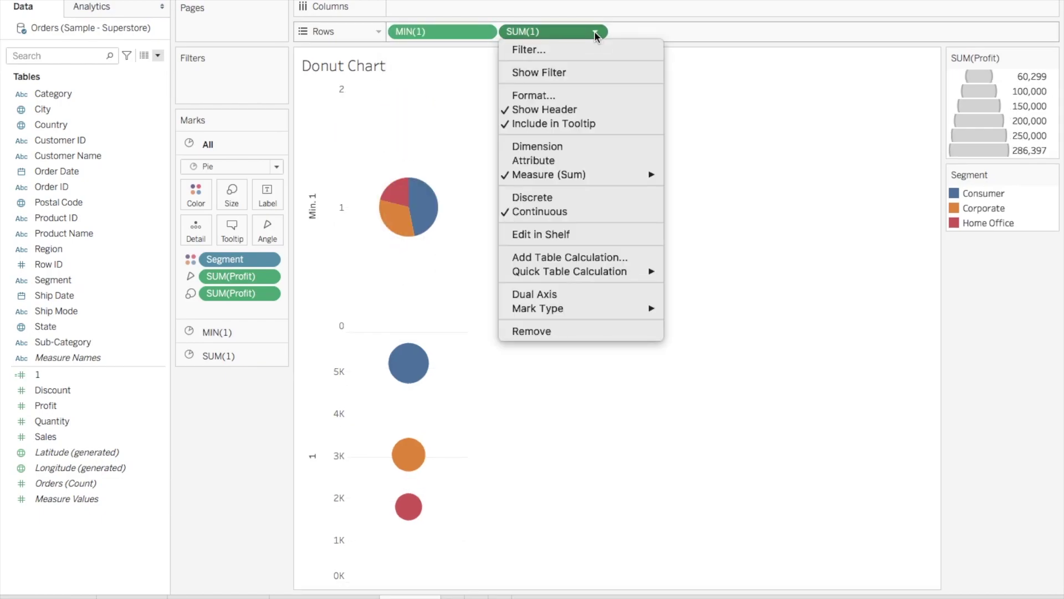
mouse_move(603, 173)
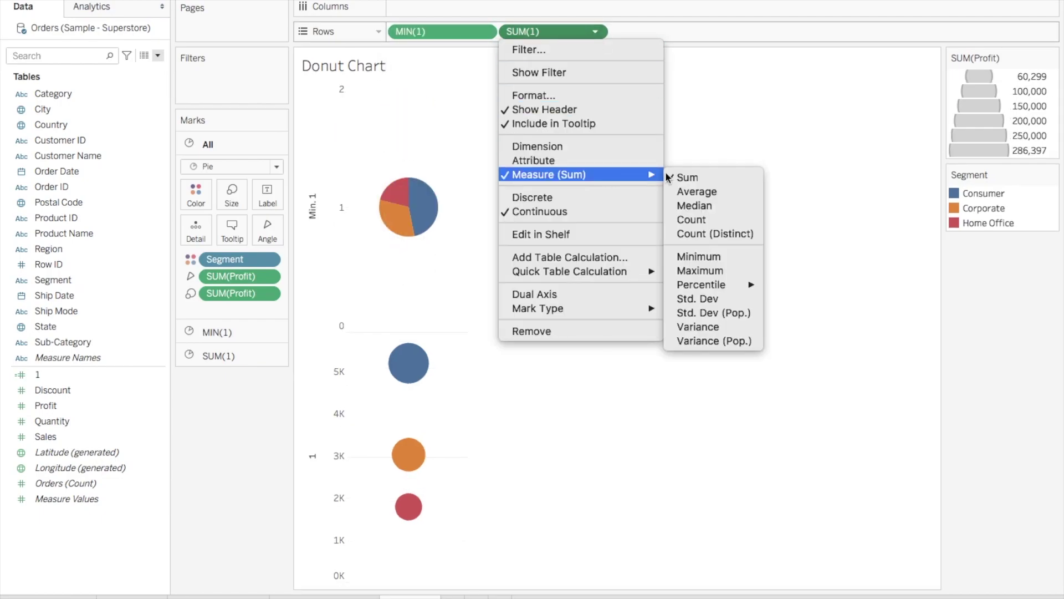
click(716, 256)
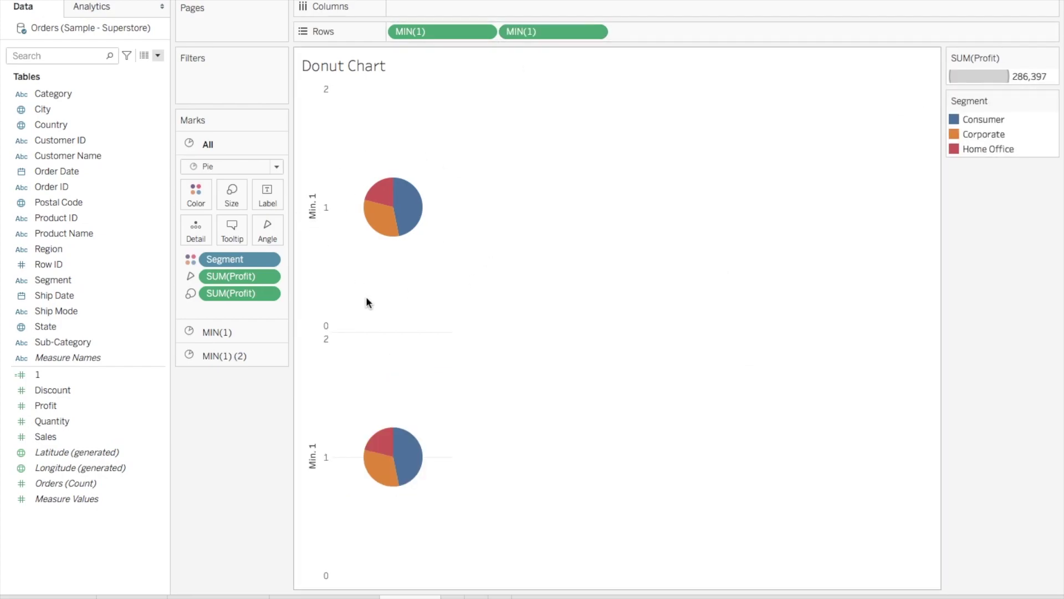
mouse_move(403, 481)
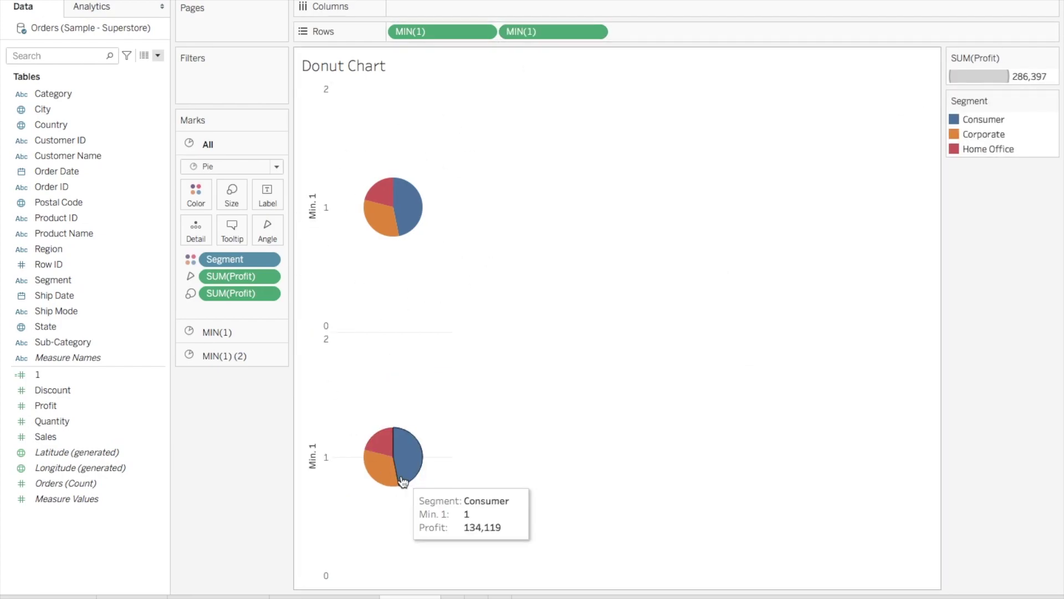
click(595, 33)
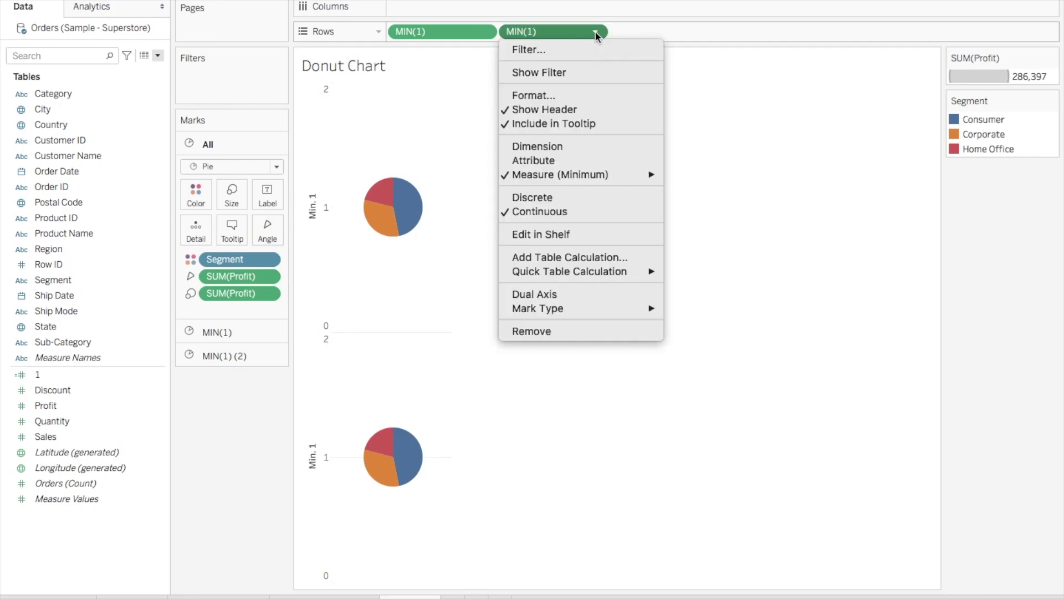
- Set the second MIN(1) to Dual Axis so both pies overlay
click(593, 294)
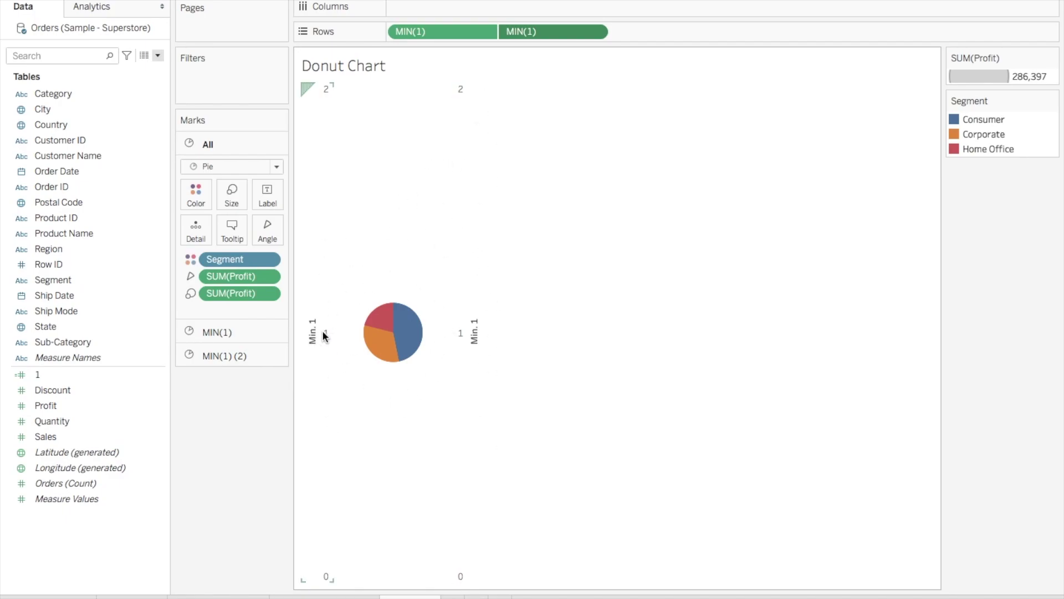
- Hide the headers of both Min. 1 axes
right_click(481, 174)
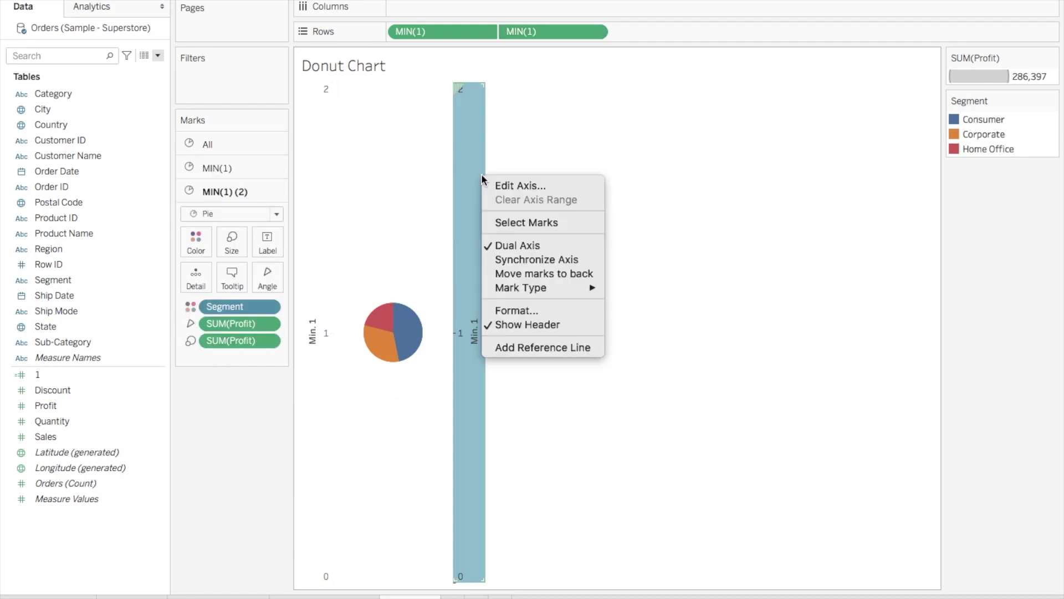
click(543, 325)
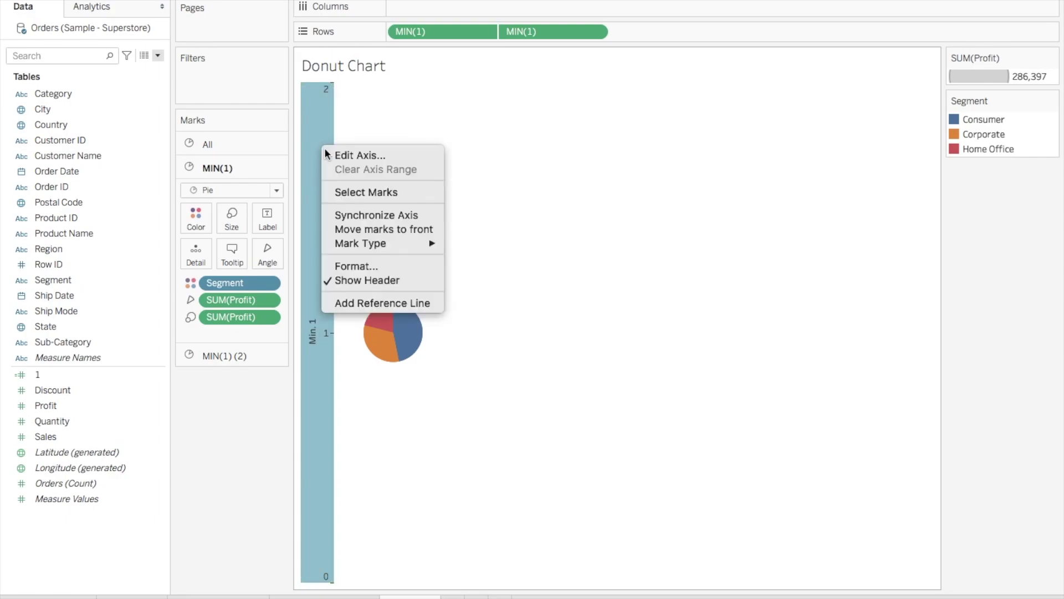
click(387, 280)
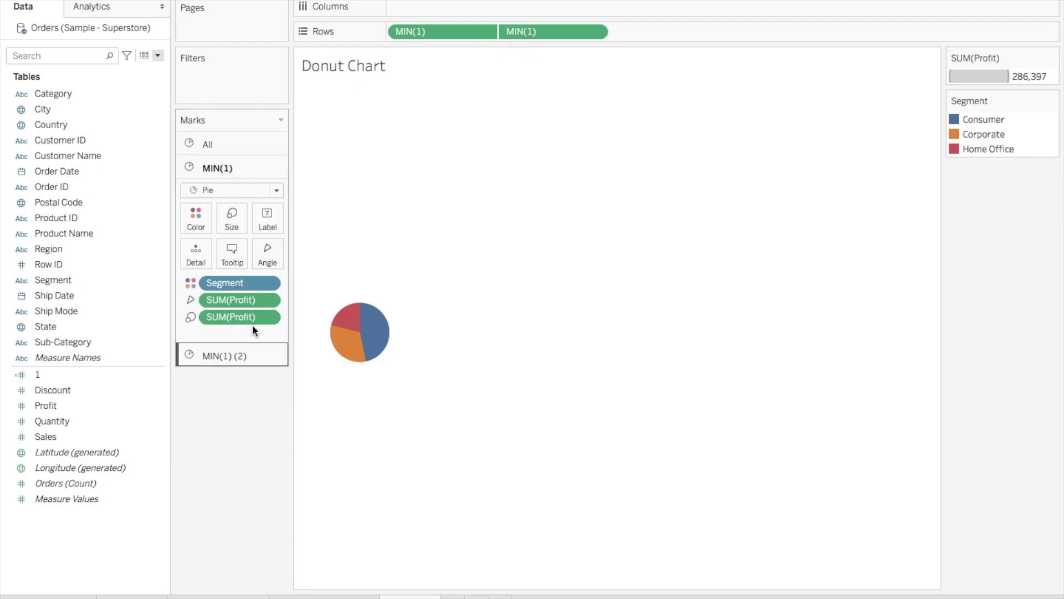
click(231, 356)
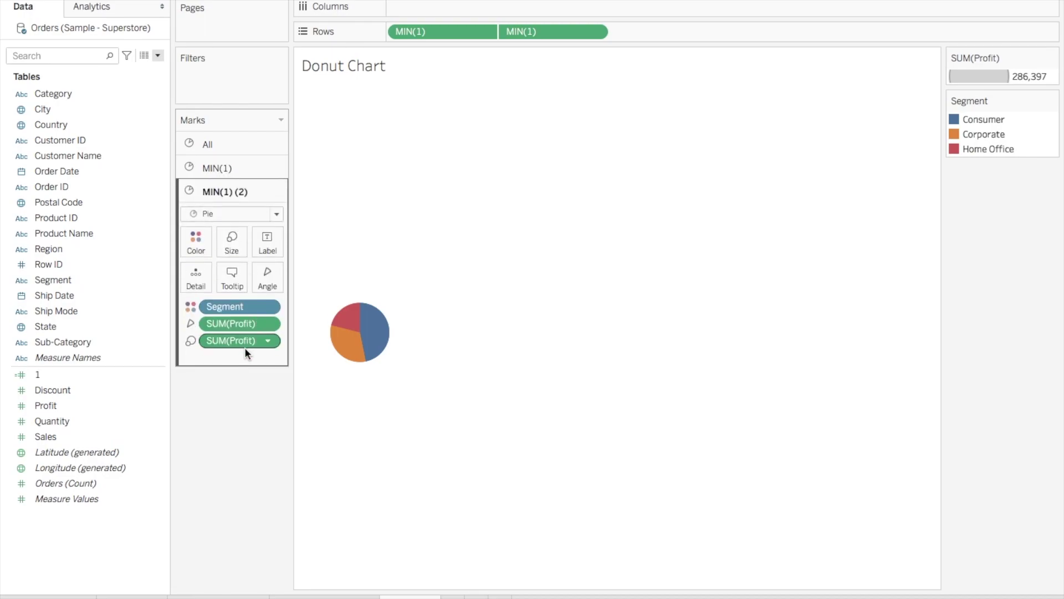
- Remove Profit size, Profit angle and Segment colour from the MIN(1) (2) Marks card
drag(242, 344, 236, 458)
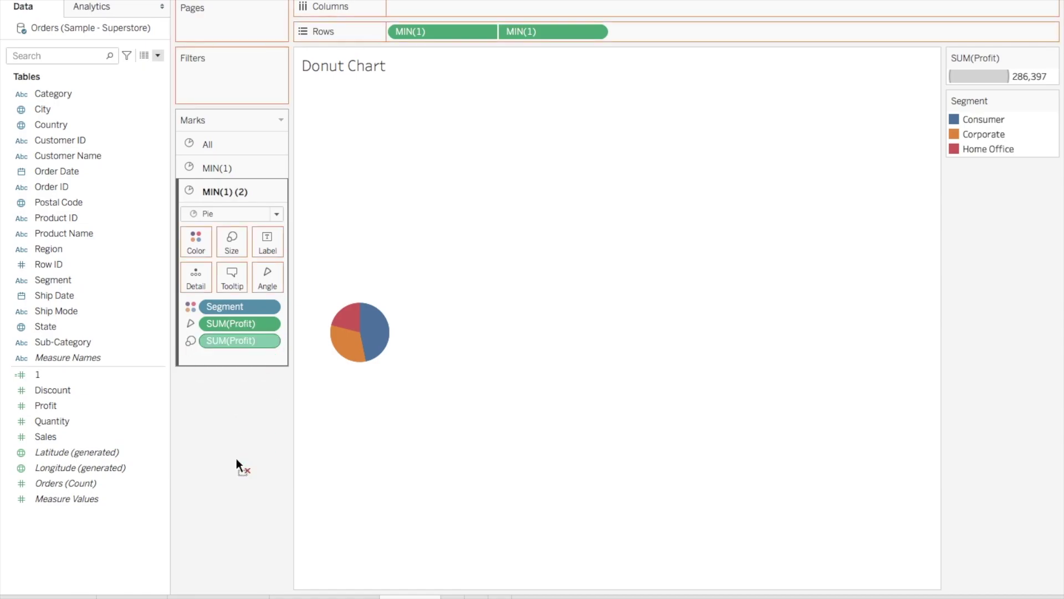
drag(228, 327, 226, 434)
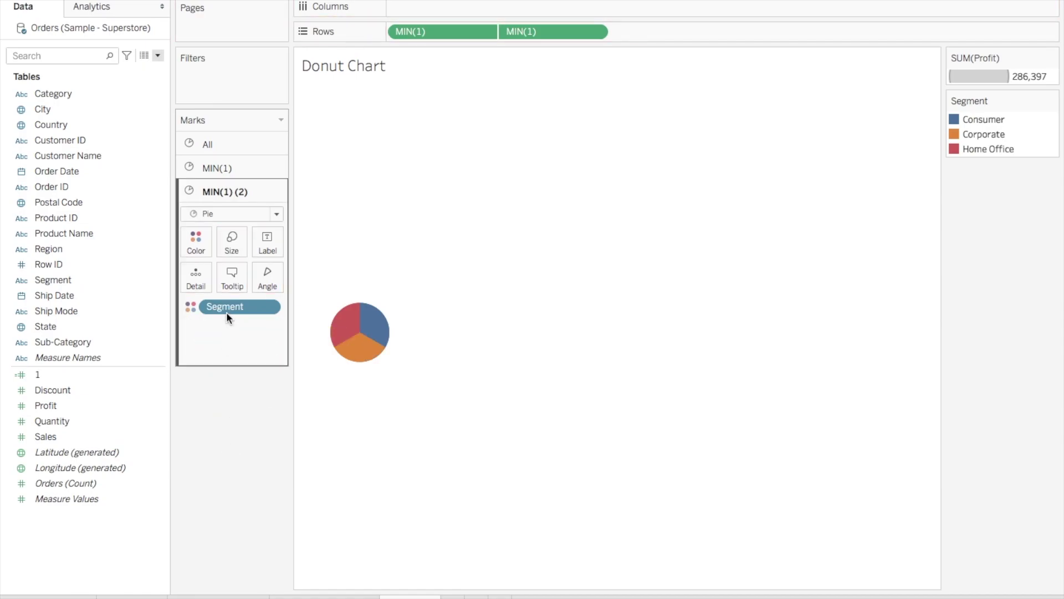
drag(225, 306, 233, 460)
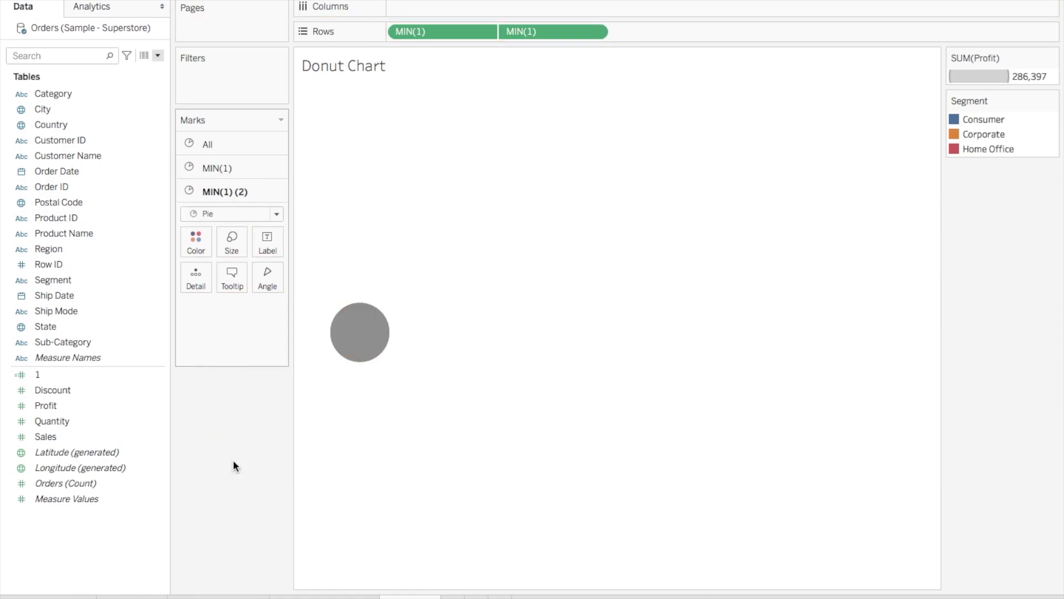
mouse_move(356, 324)
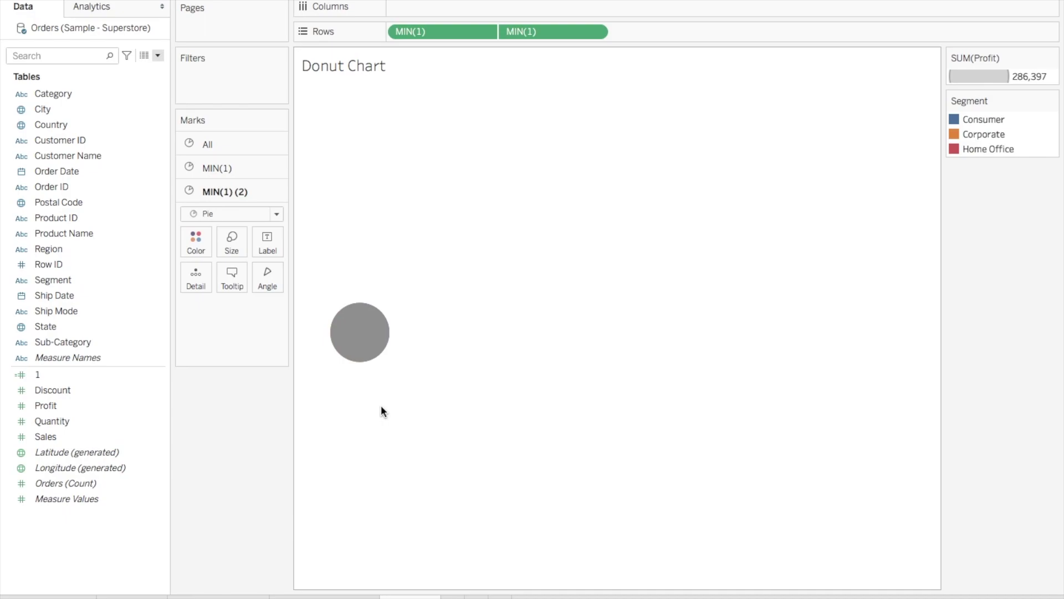
- Colour the MIN(1) (2) circle white
click(199, 250)
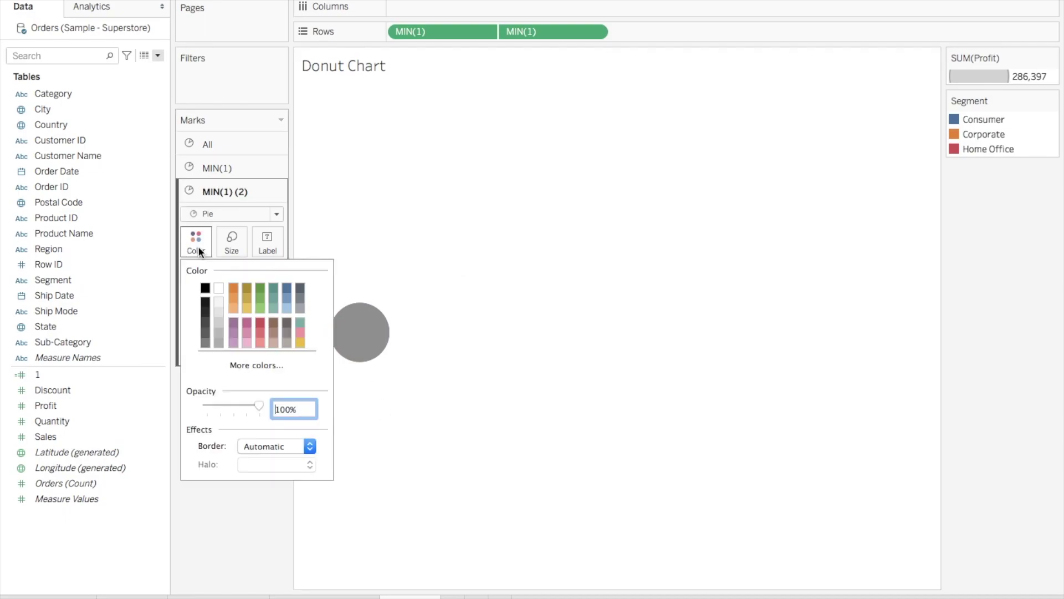
click(219, 288)
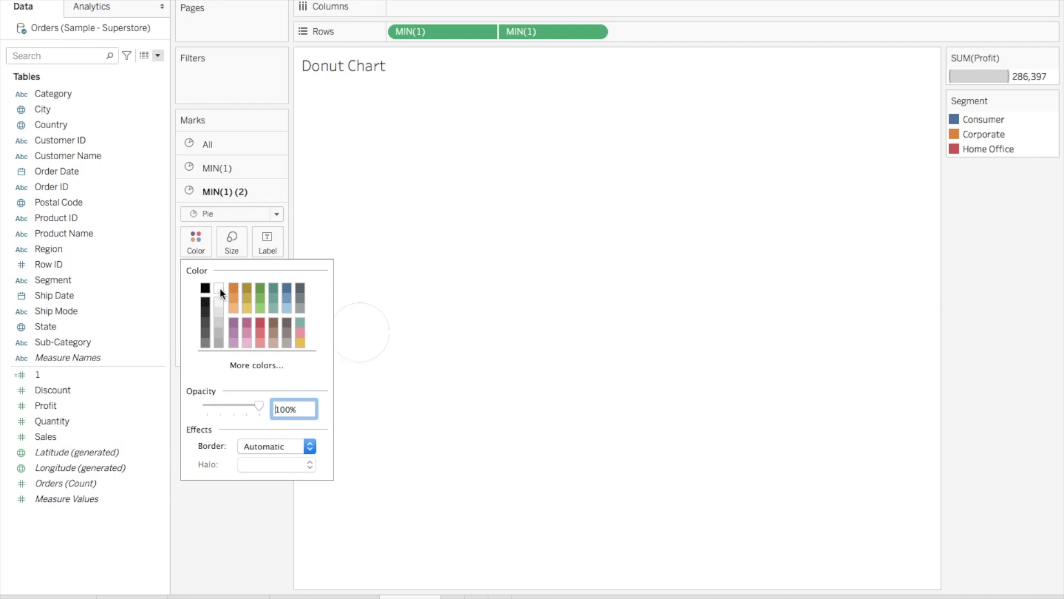
click(475, 442)
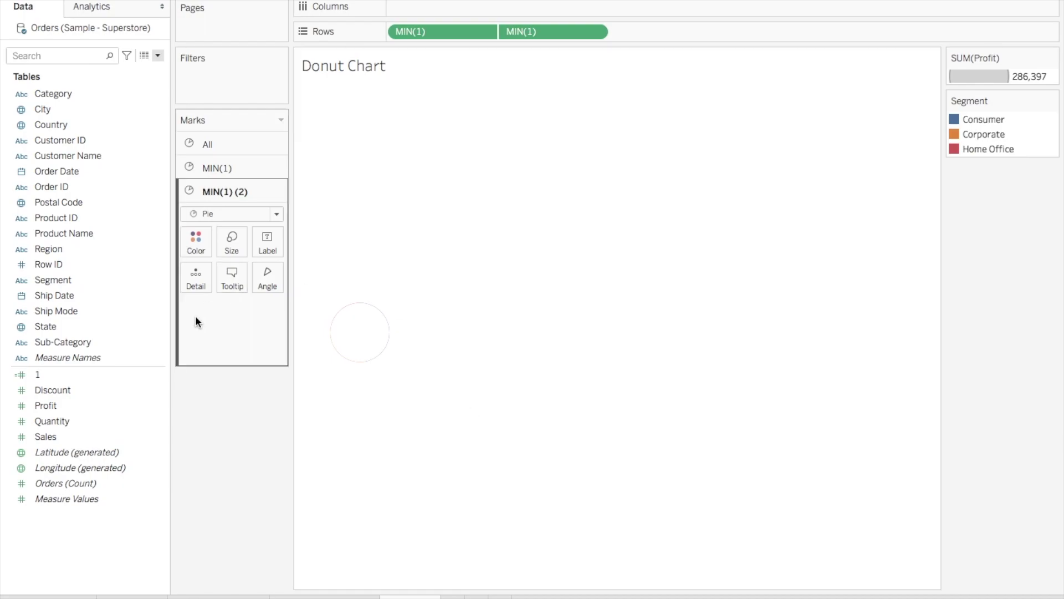
click(233, 243)
- Reduce the white circle's size slightly below the pie to leave a thin ring
drag(262, 282, 253, 284)
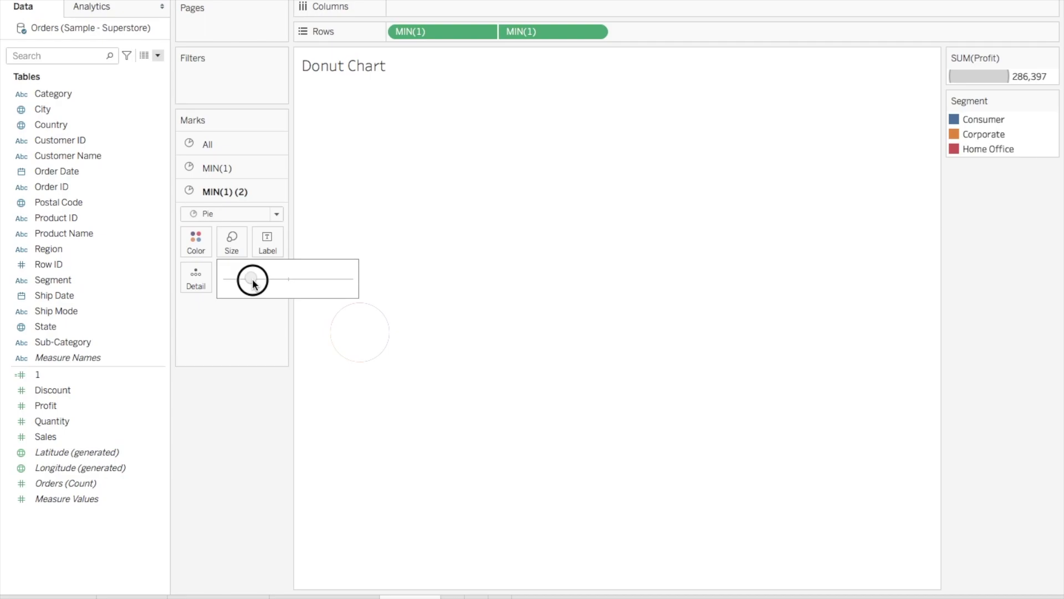
drag(253, 284, 253, 282)
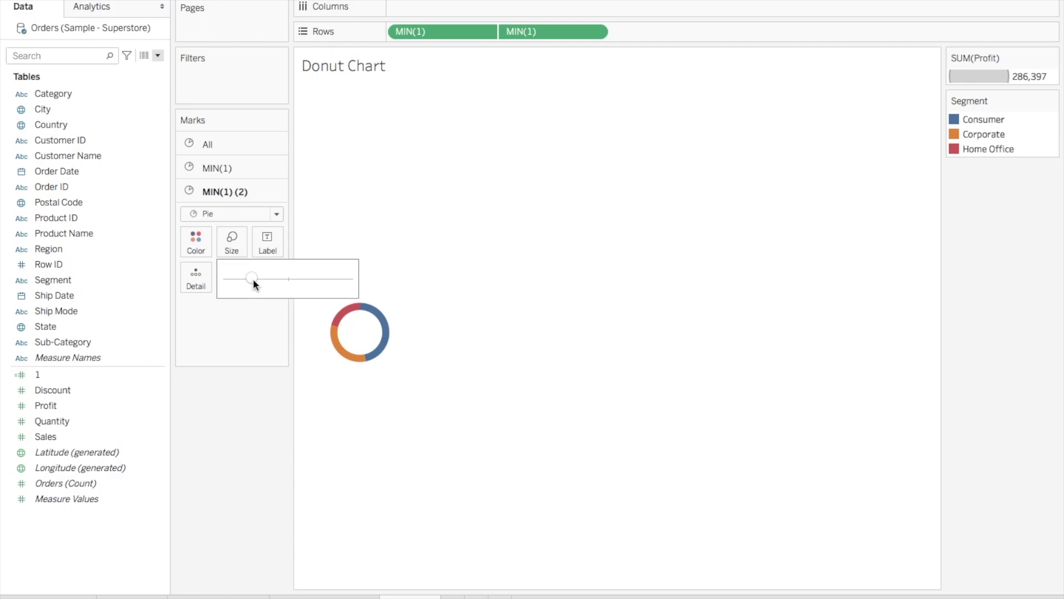
click(253, 408)
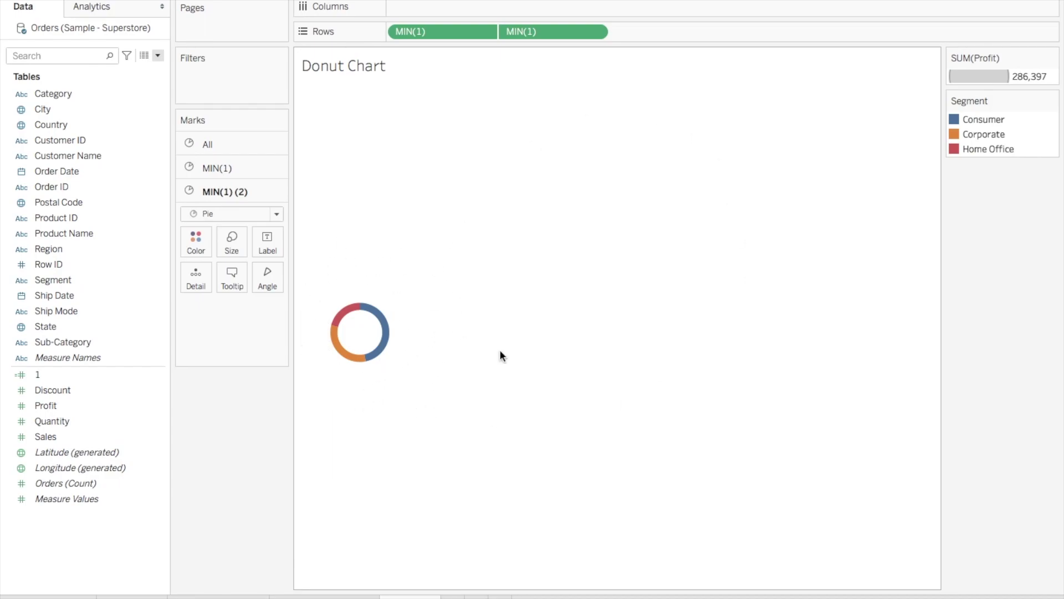
click(208, 169)
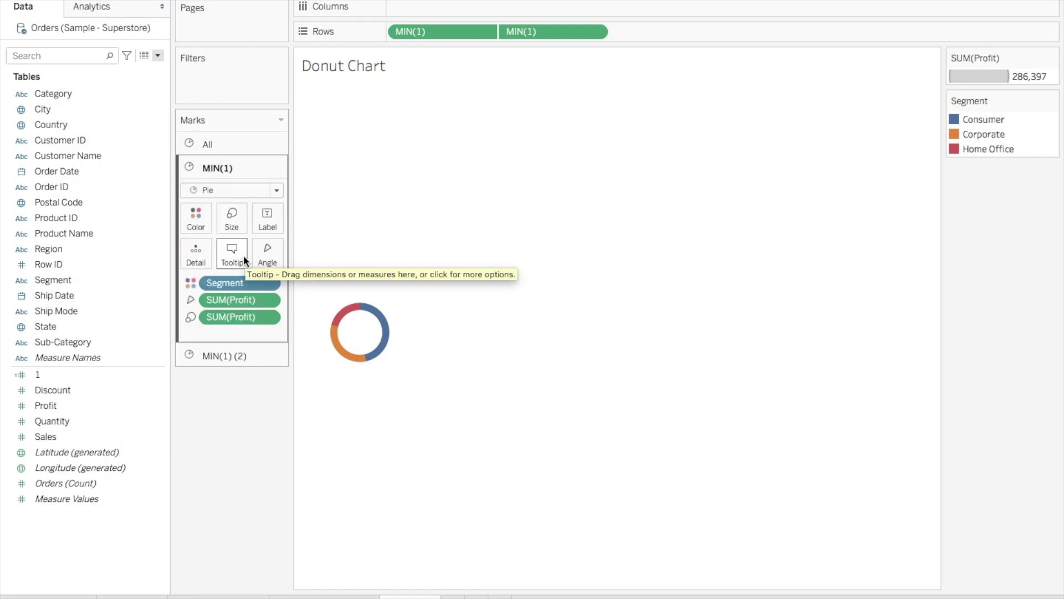
- Enlarge the coloured MIN(1) pie and fit the chart to Entire View
click(232, 218)
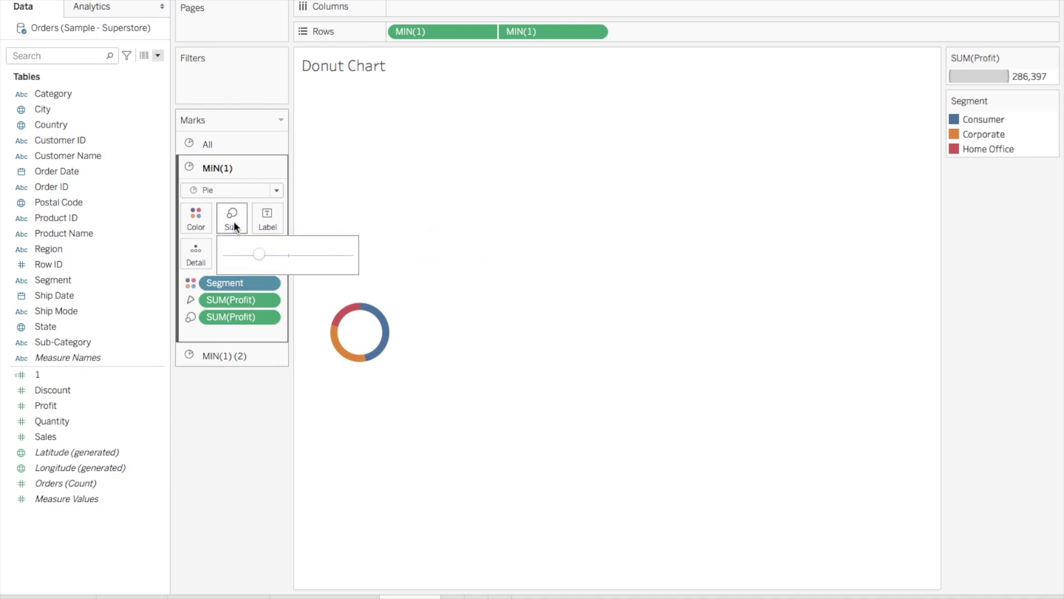
drag(259, 254, 320, 256)
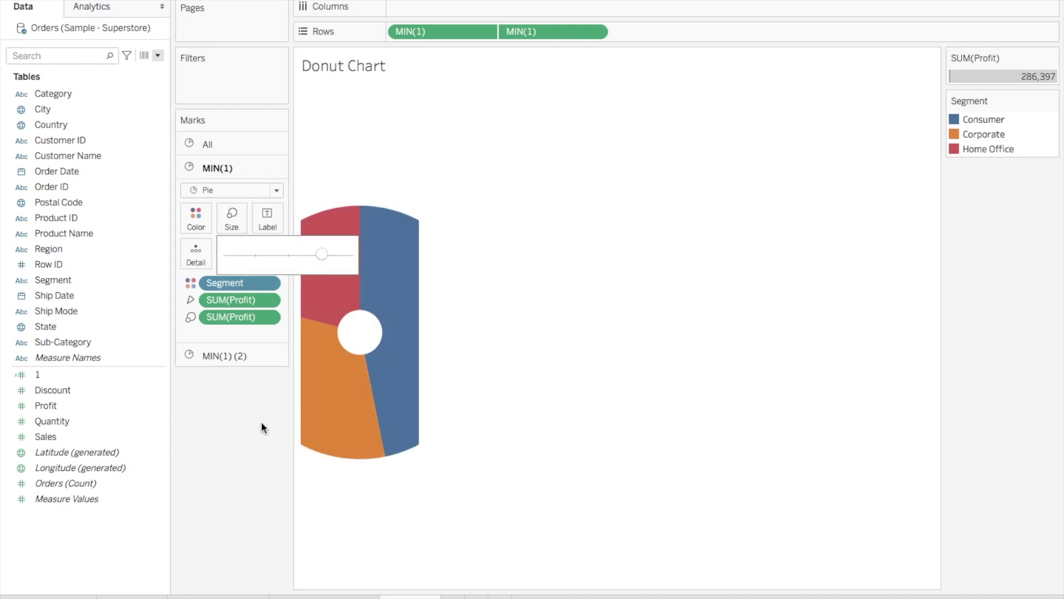
click(529, 31)
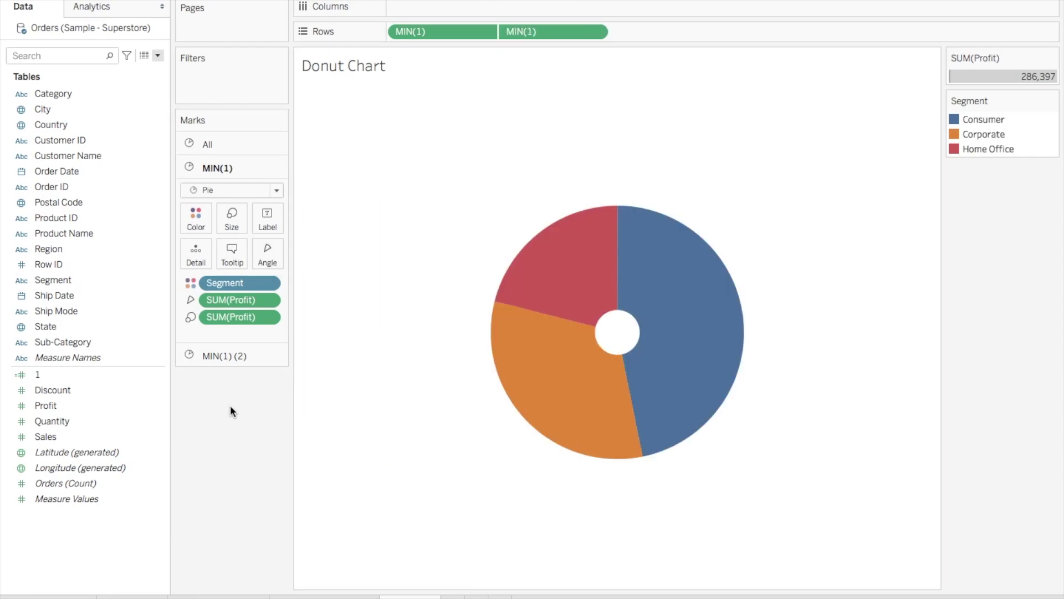
- Enlarge the white MIN(1) (2) centre, keeping a thin coloured ring around it
click(216, 355)
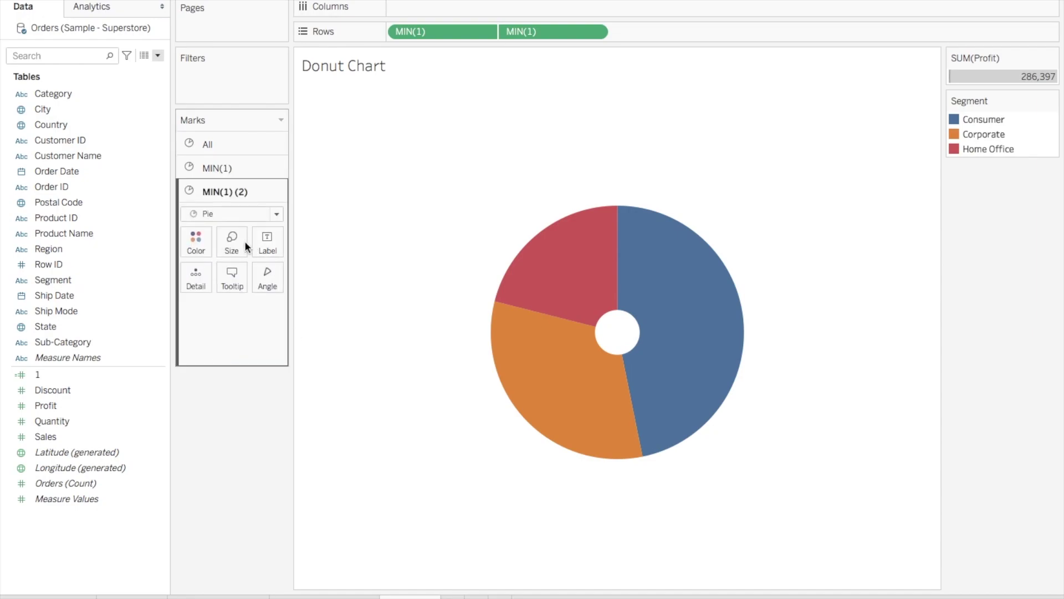
click(233, 241)
drag(251, 279, 307, 281)
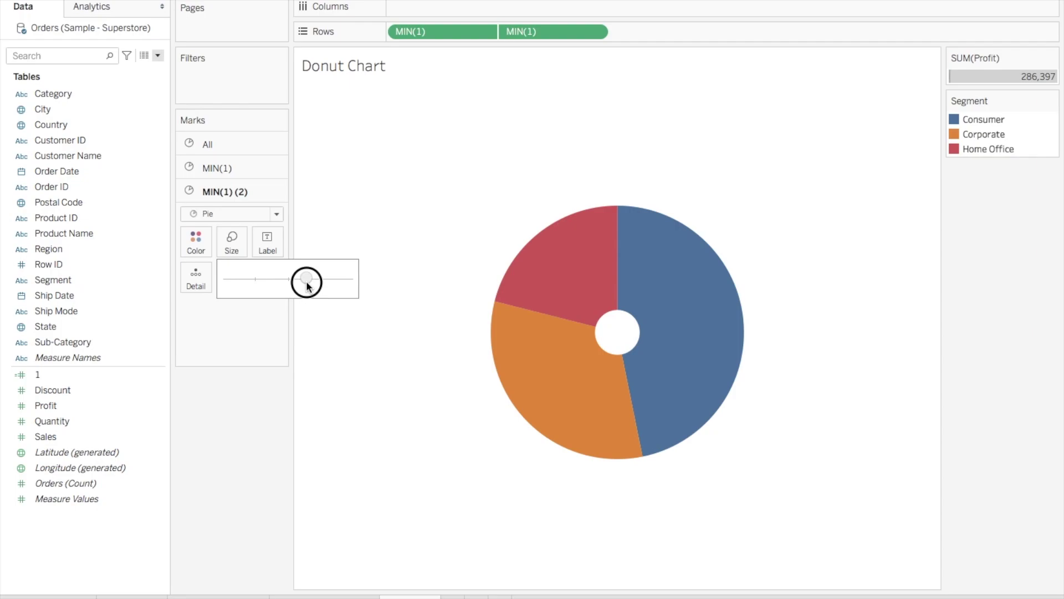
drag(307, 282, 307, 283)
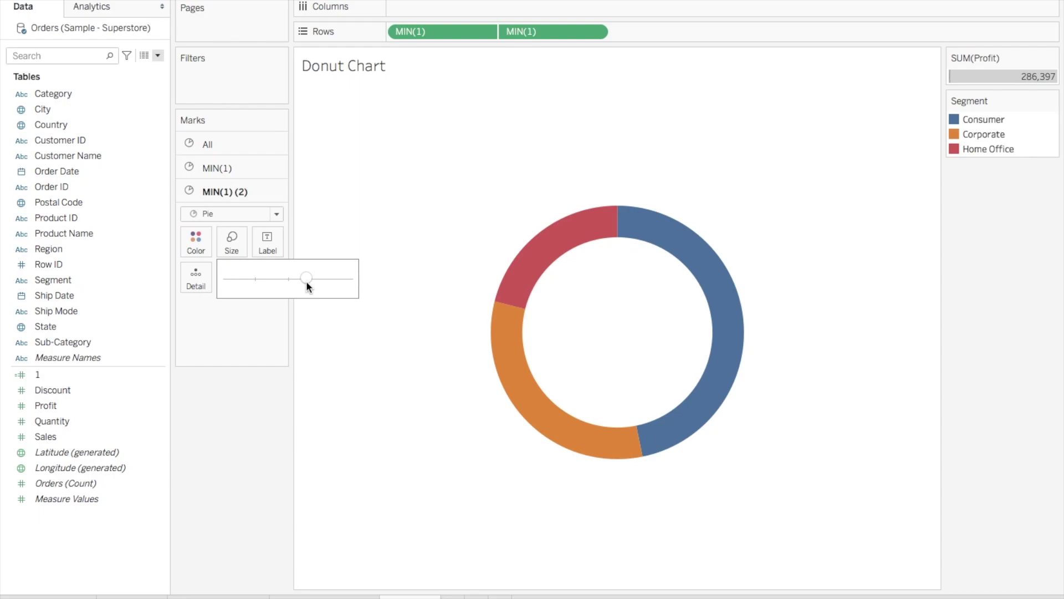
click(264, 447)
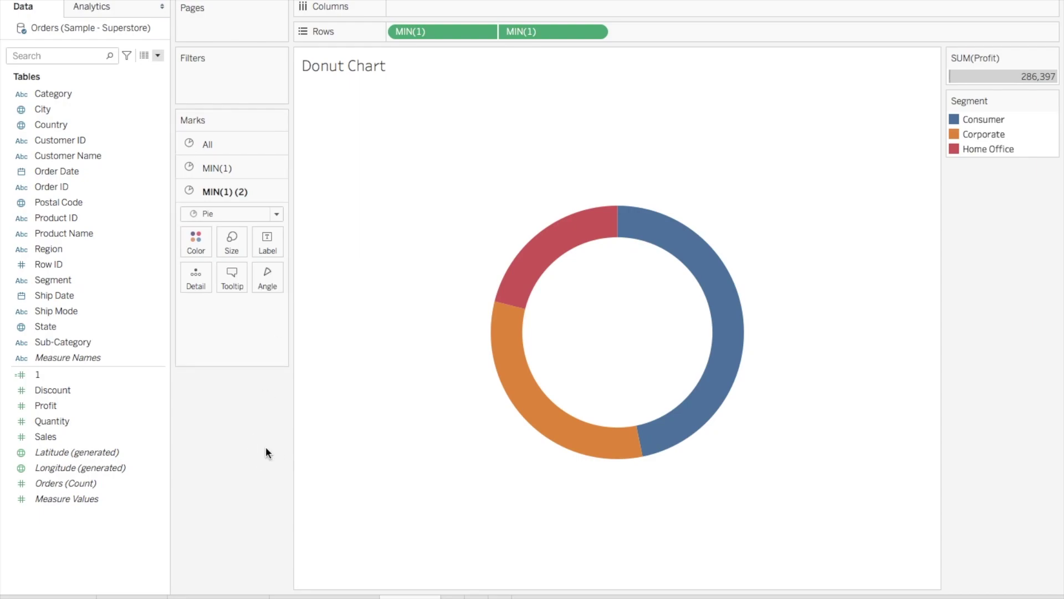
mouse_move(543, 279)
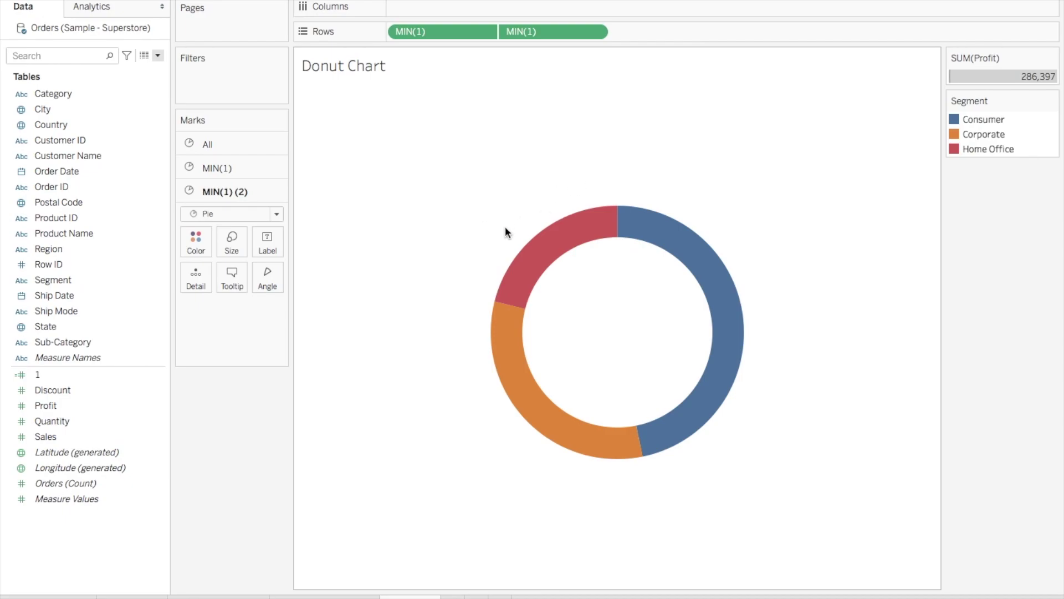
- Add Segment and Profit to the outer ring's labels, e.g. Consumer 134,119
click(251, 167)
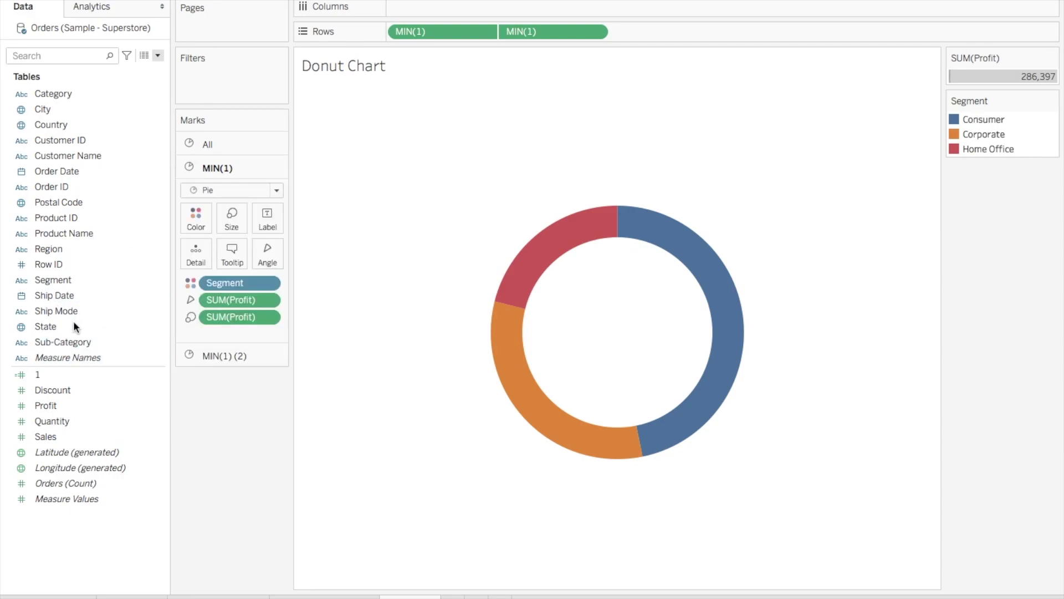
drag(69, 282, 270, 222)
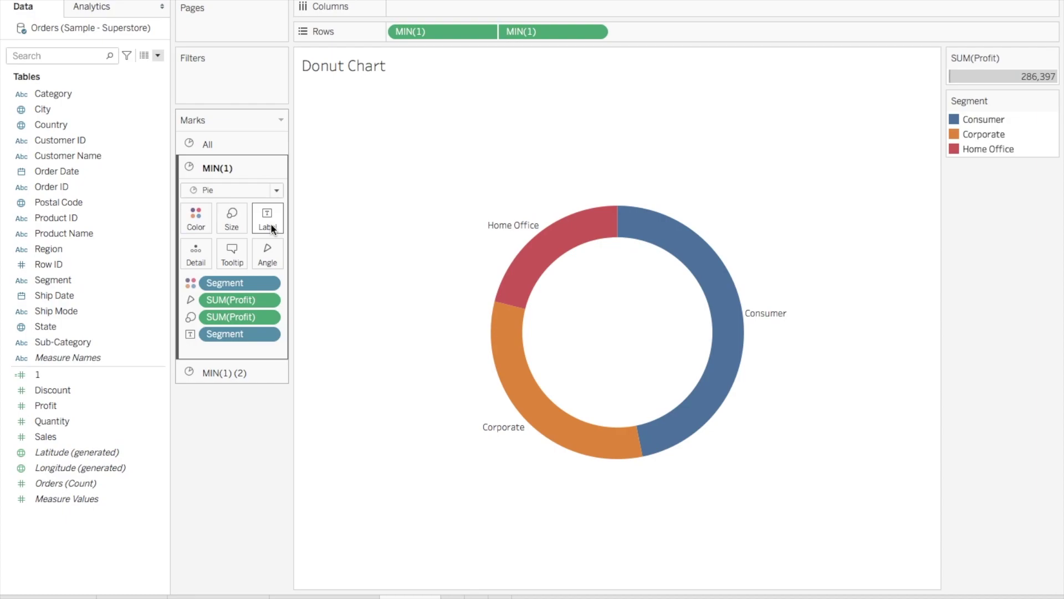
click(74, 410)
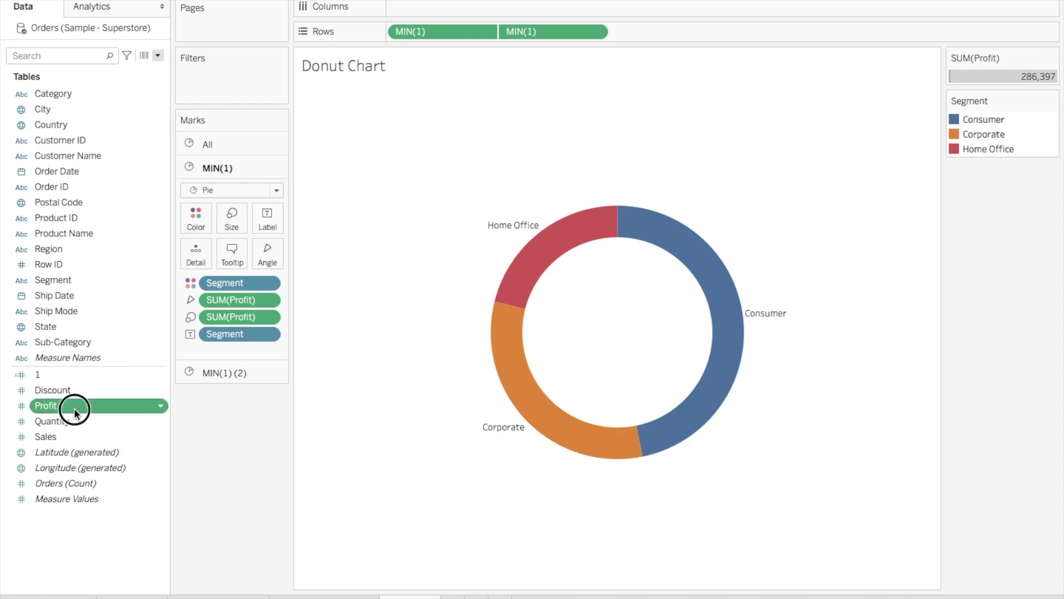
drag(74, 411, 271, 227)
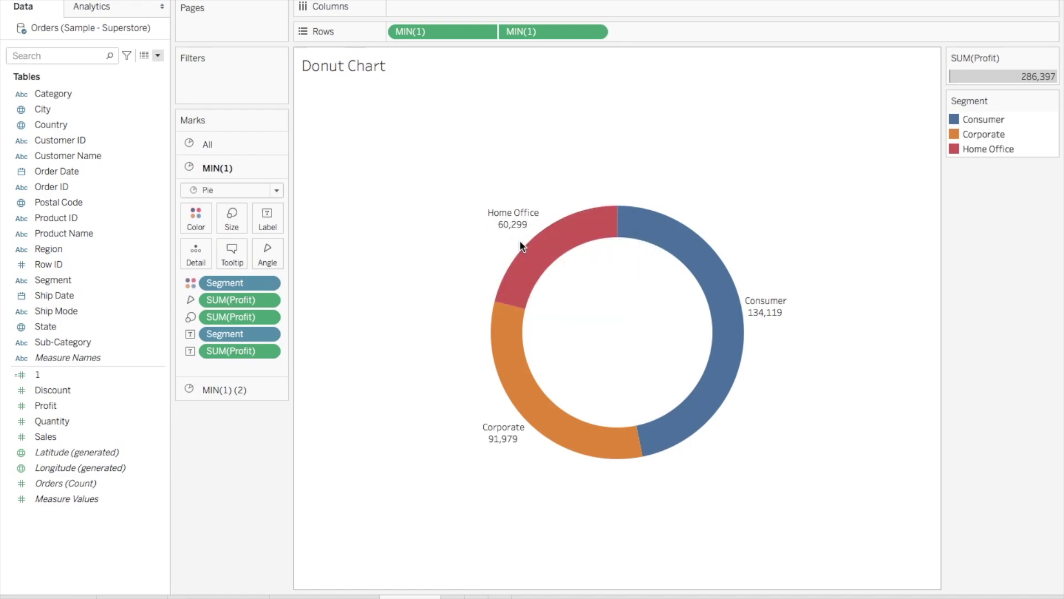
mouse_move(744, 298)
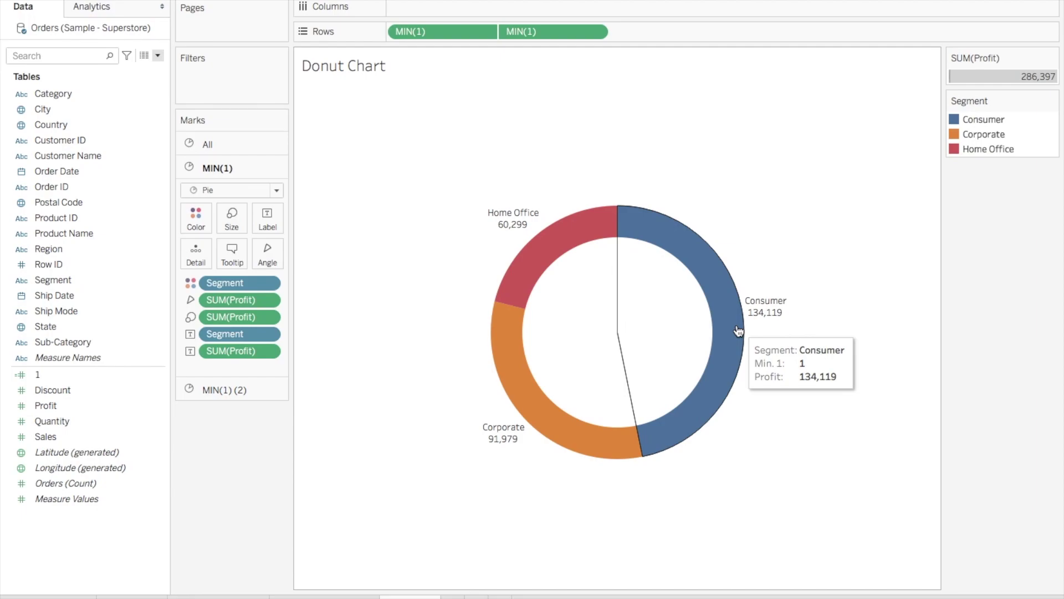
- Delete the 'Min. 1' line from the ring slices' tooltip, leaving segment and profit
click(235, 260)
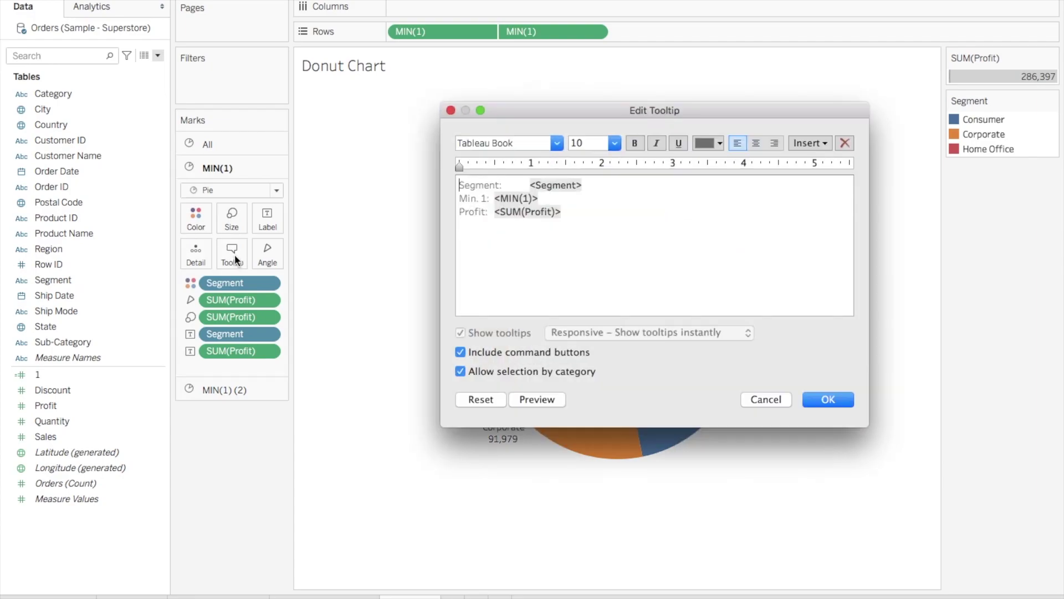
drag(539, 198, 451, 201)
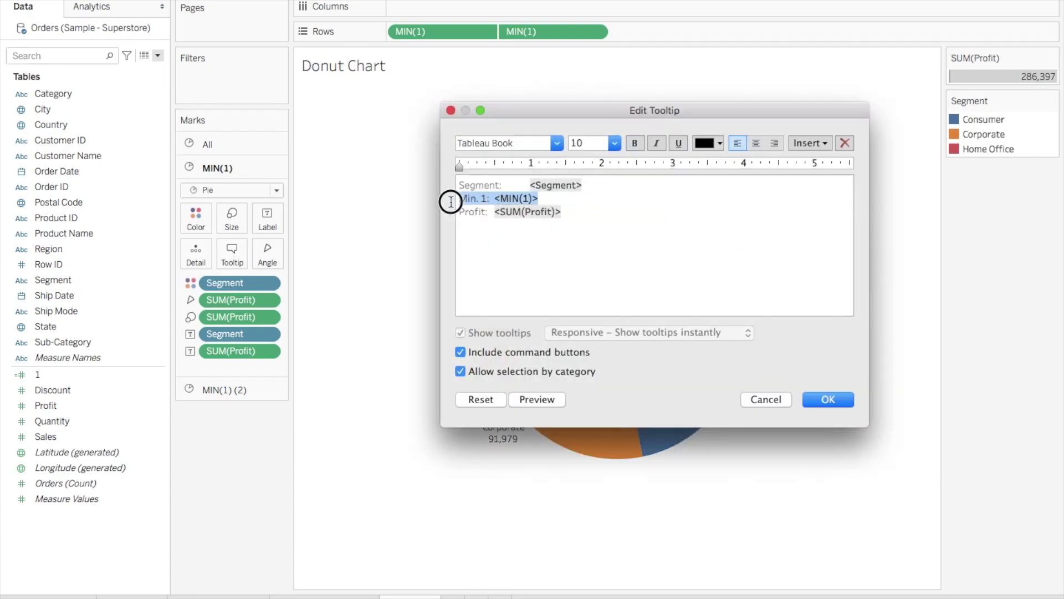
key(BackSpace)
key(BackSpace)
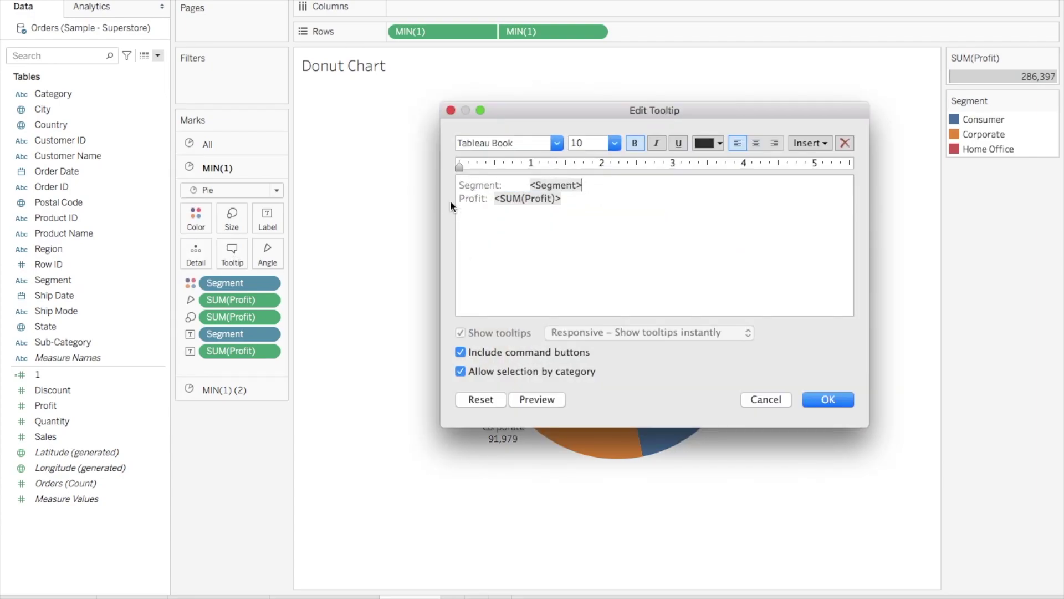
click(819, 400)
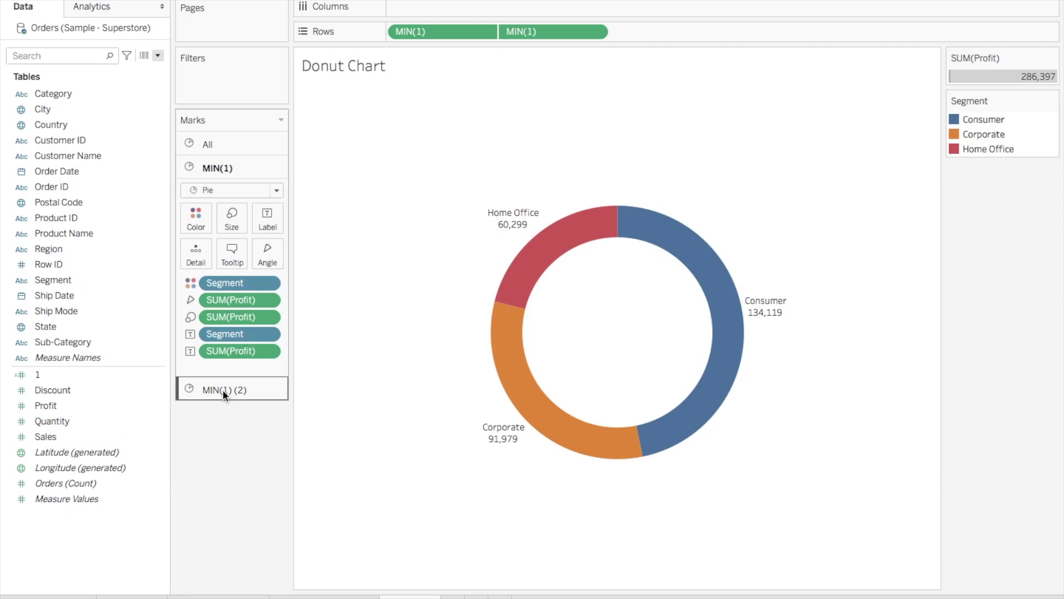
- Label the centre circle (MIN(1) (2) card) with total Profit, 286,397
click(53, 409)
drag(53, 409, 259, 241)
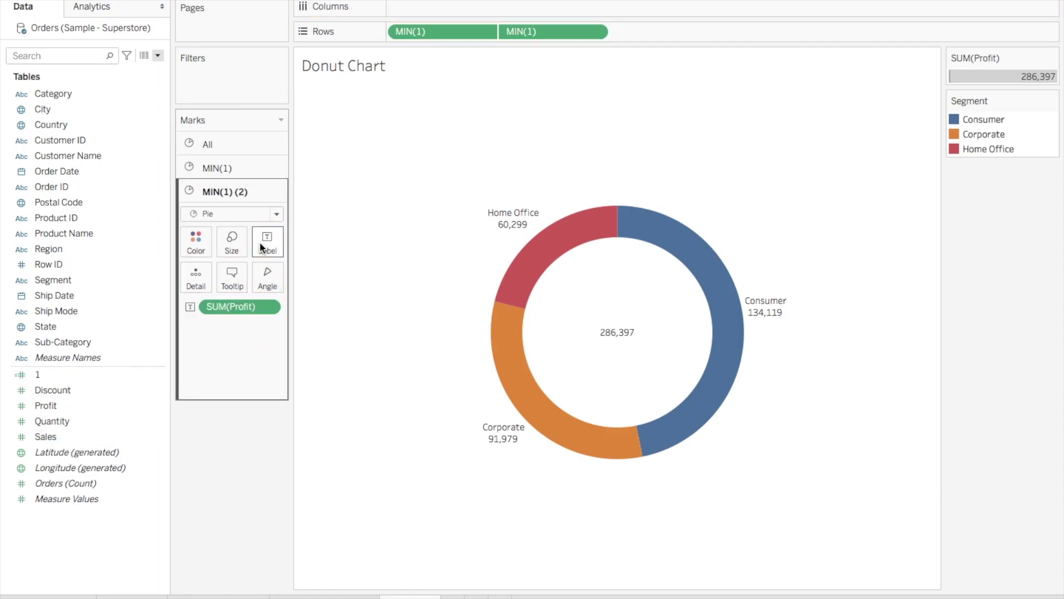
mouse_move(586, 349)
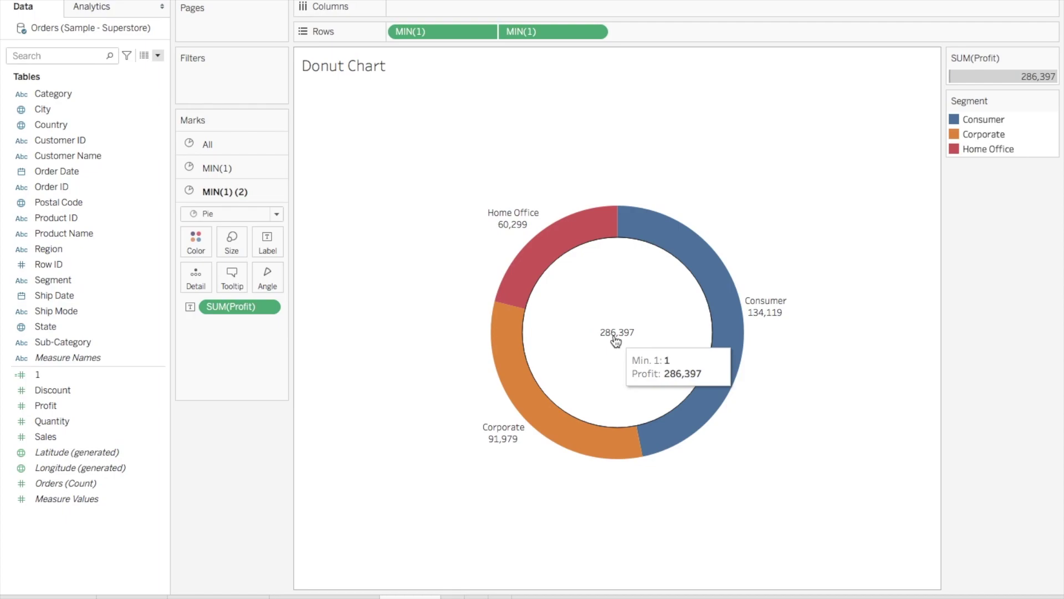
- Remove the 'Min. 1' line and leftover blank line from the centre circle's tooltip
click(238, 277)
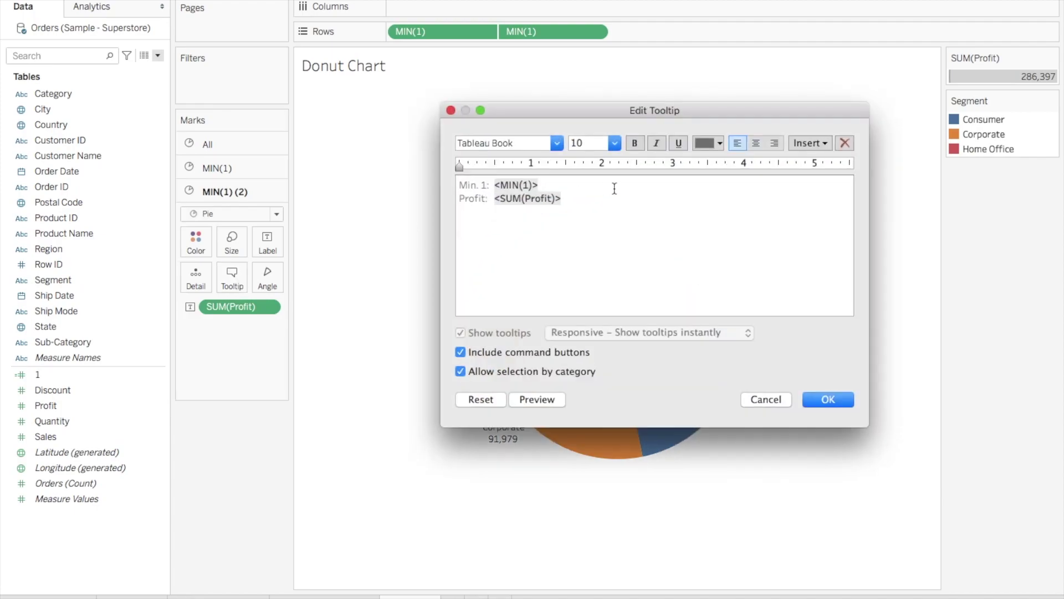
drag(562, 185, 392, 188)
key(BackSpace)
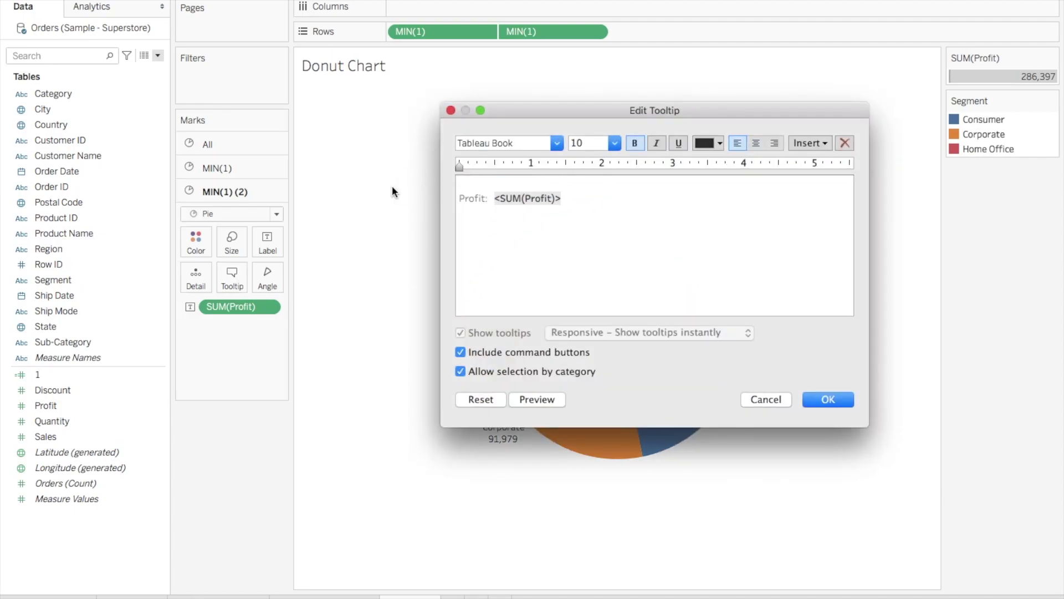
key(Delete)
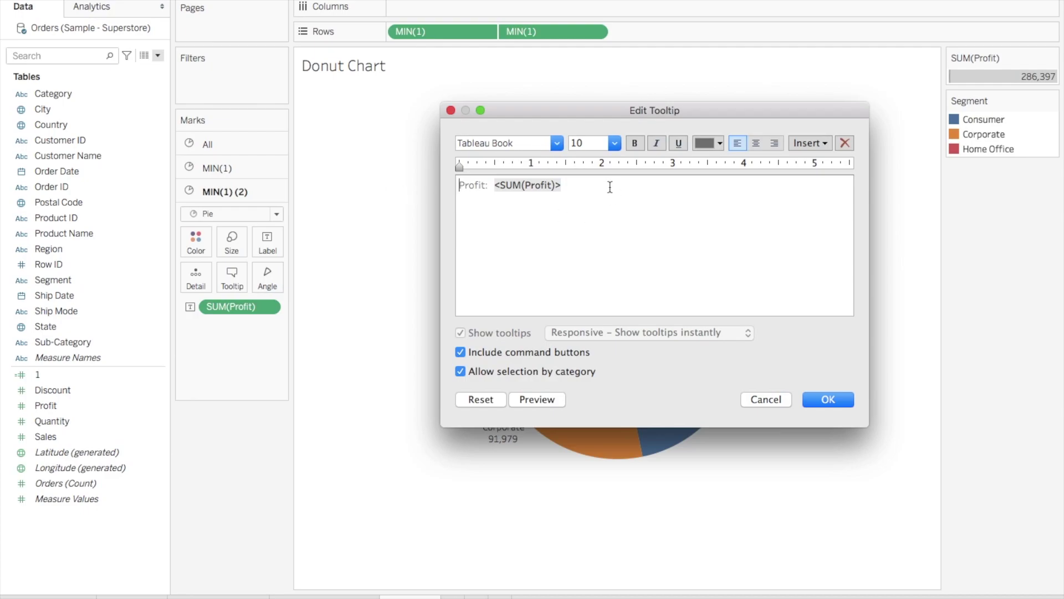
click(826, 399)
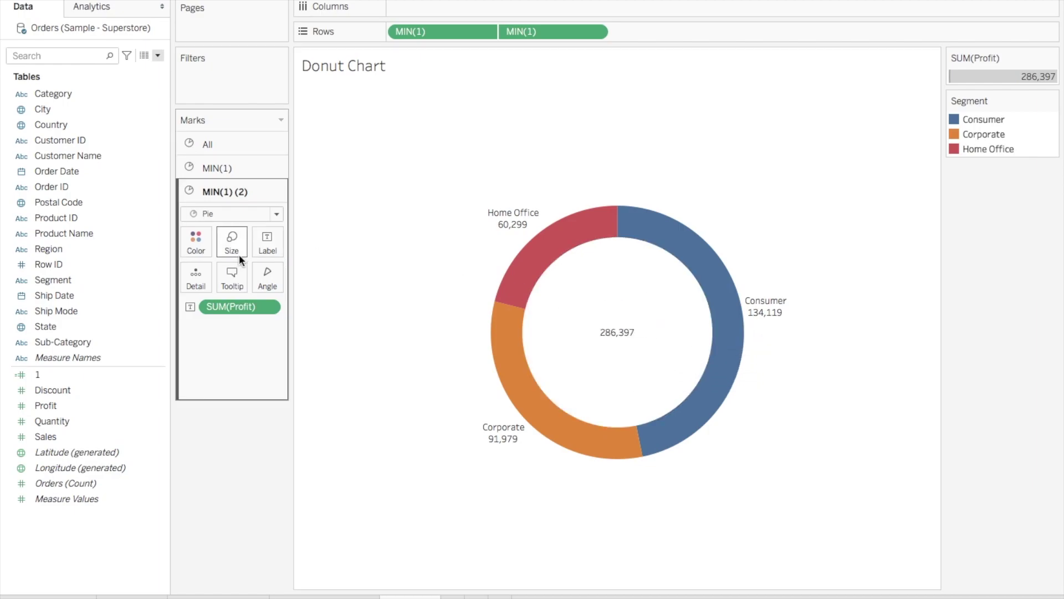
- Format the centre total 286,397 label as bold, size 16
click(270, 241)
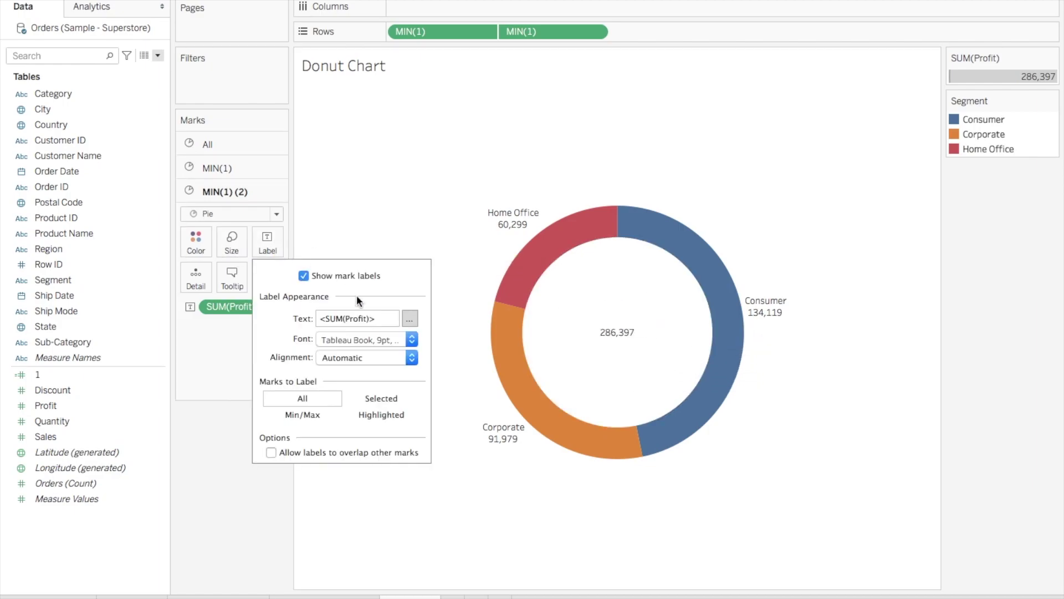
click(411, 340)
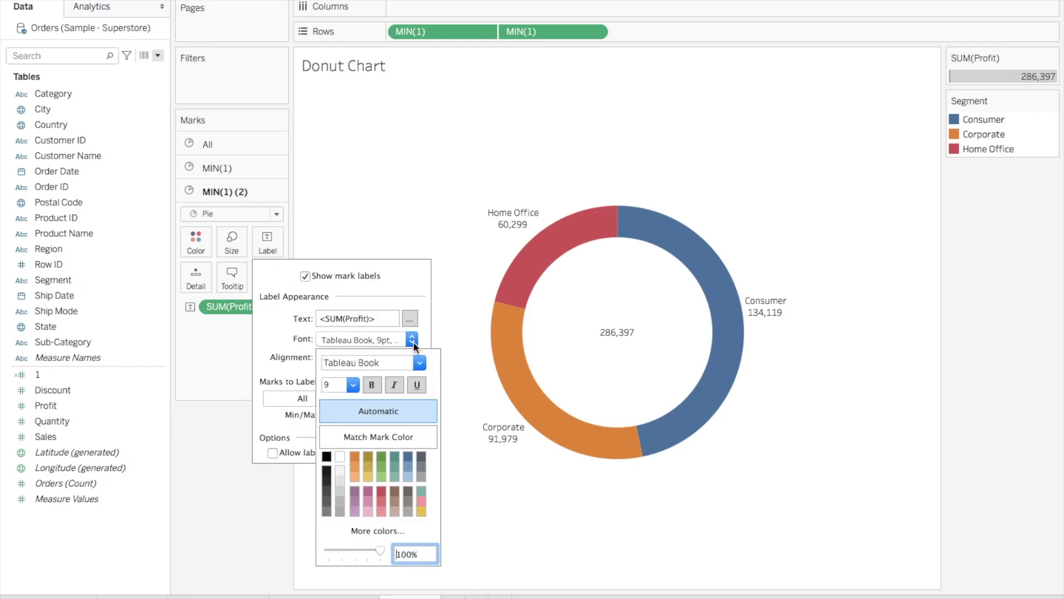
click(375, 385)
click(354, 382)
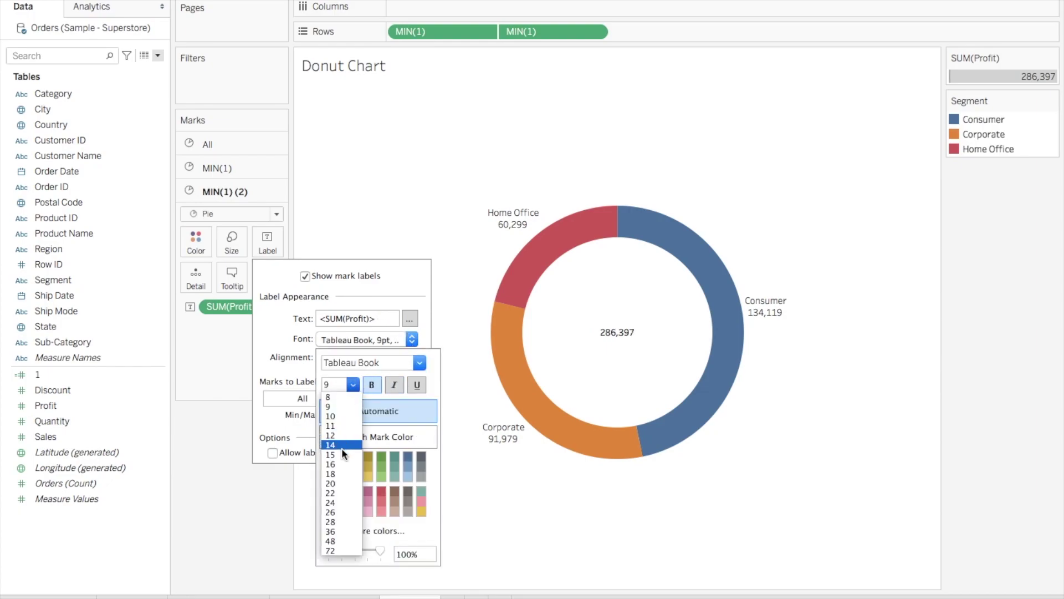
click(342, 463)
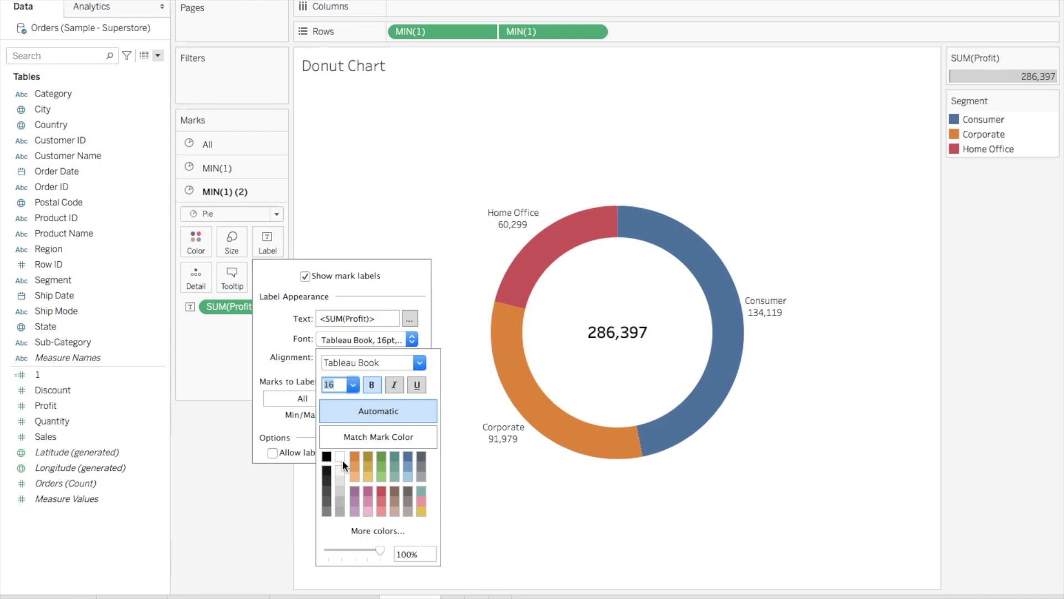
click(361, 204)
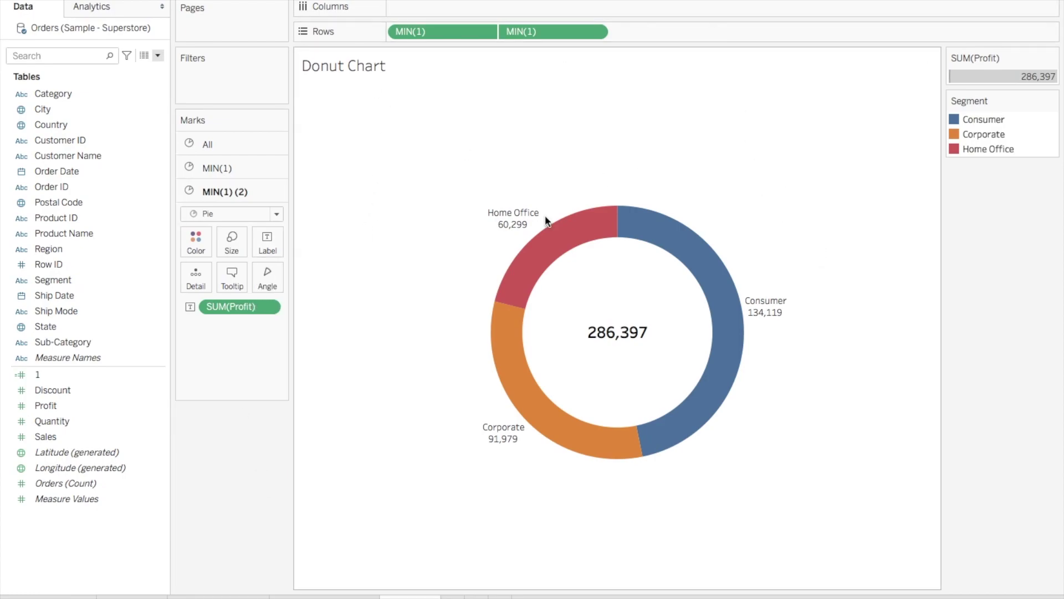
mouse_move(545, 247)
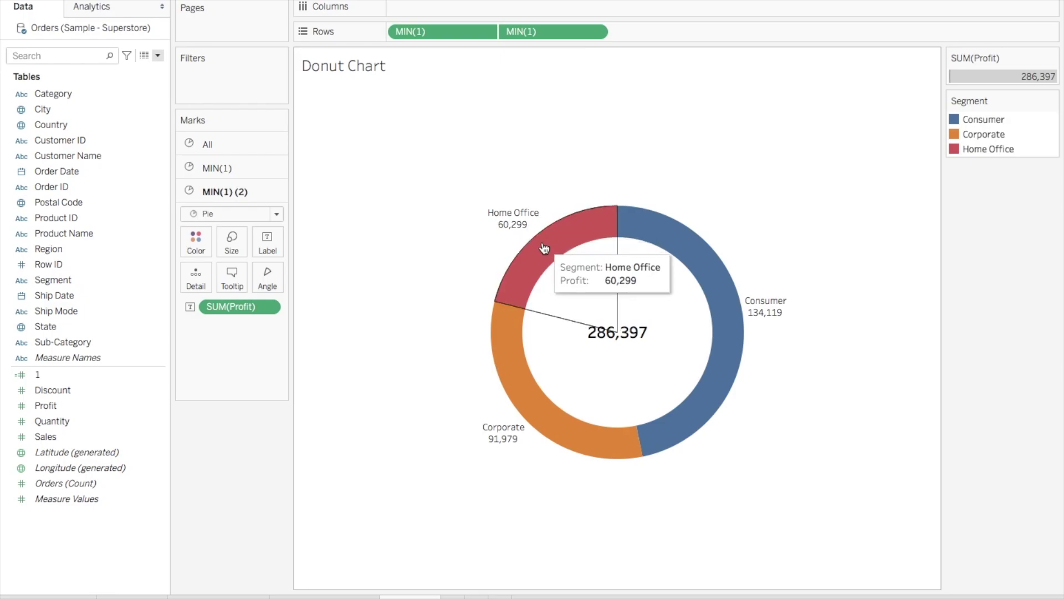